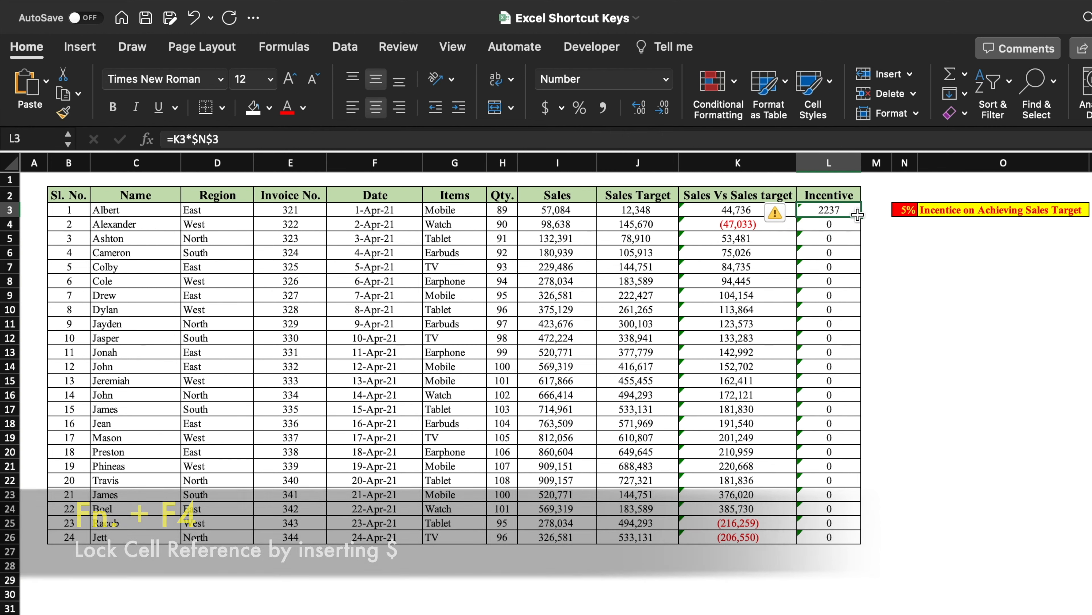
Step: Fill the Incentive formula from L3 down to L26
left_click_drag(860, 216, 869, 543)
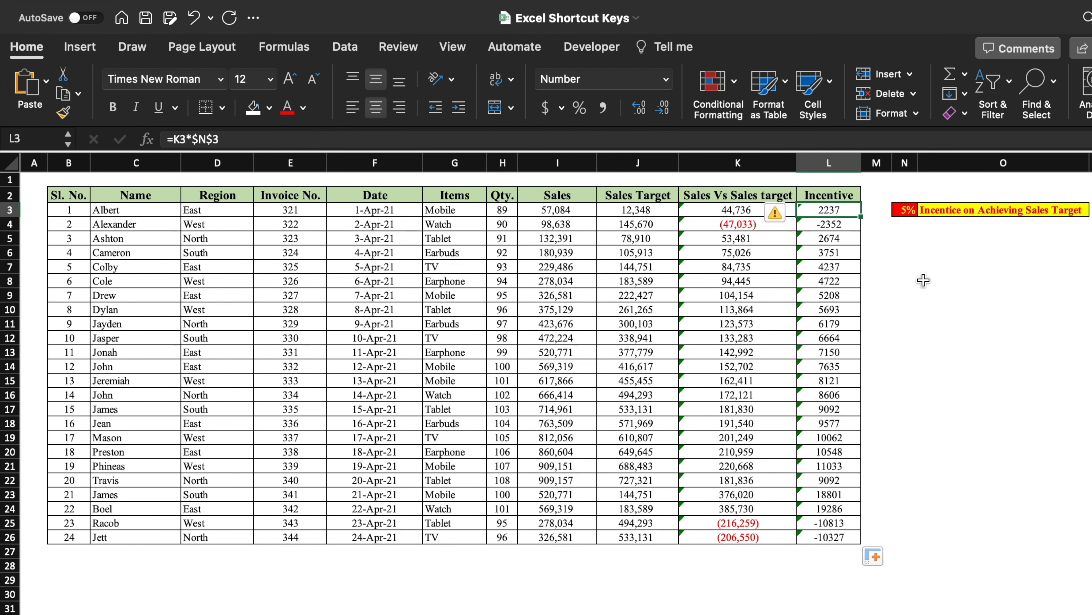
Step: Cycle the N3 reference in L3's formula through its absolute and relative forms, then leave the cell
double_click(851, 210)
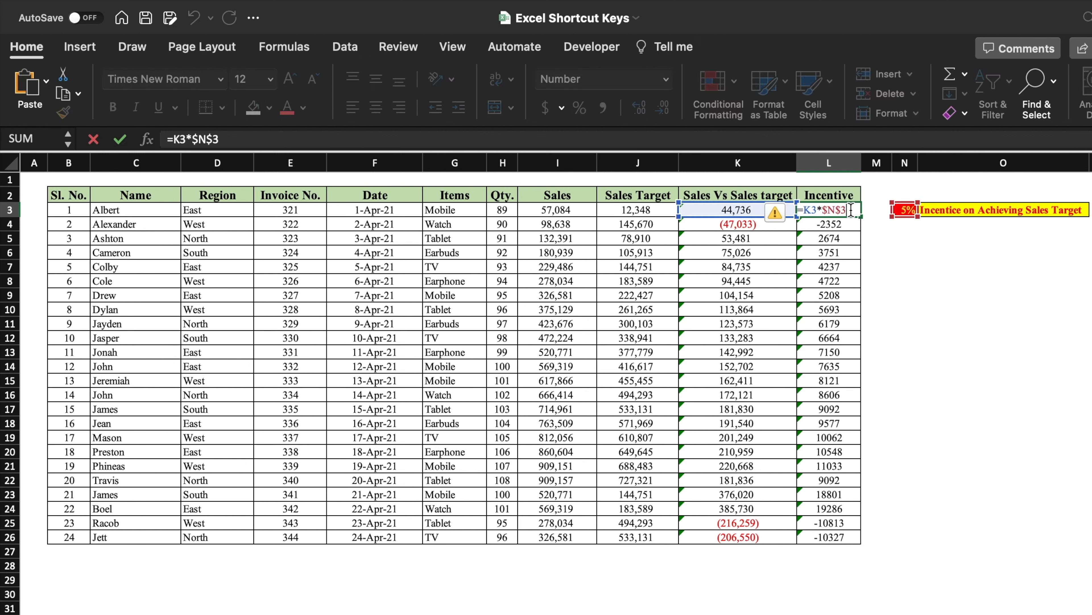
key("F4")
key("F4")
key("F4")
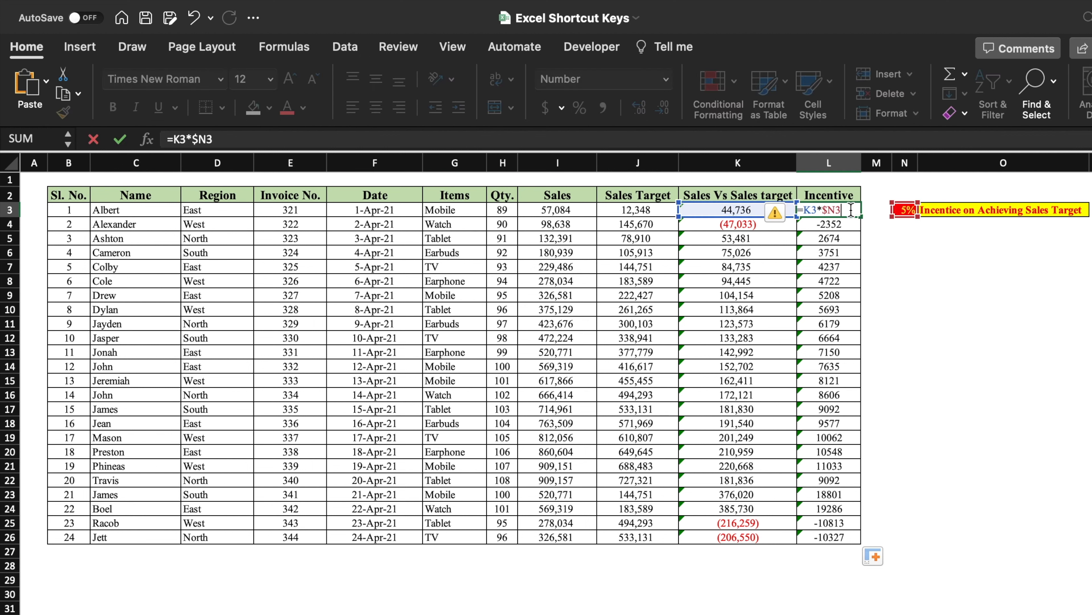
key("F4")
key("F4")
key("F4")
key("F4")
key("F4")
key("F4")
left_click(719, 595)
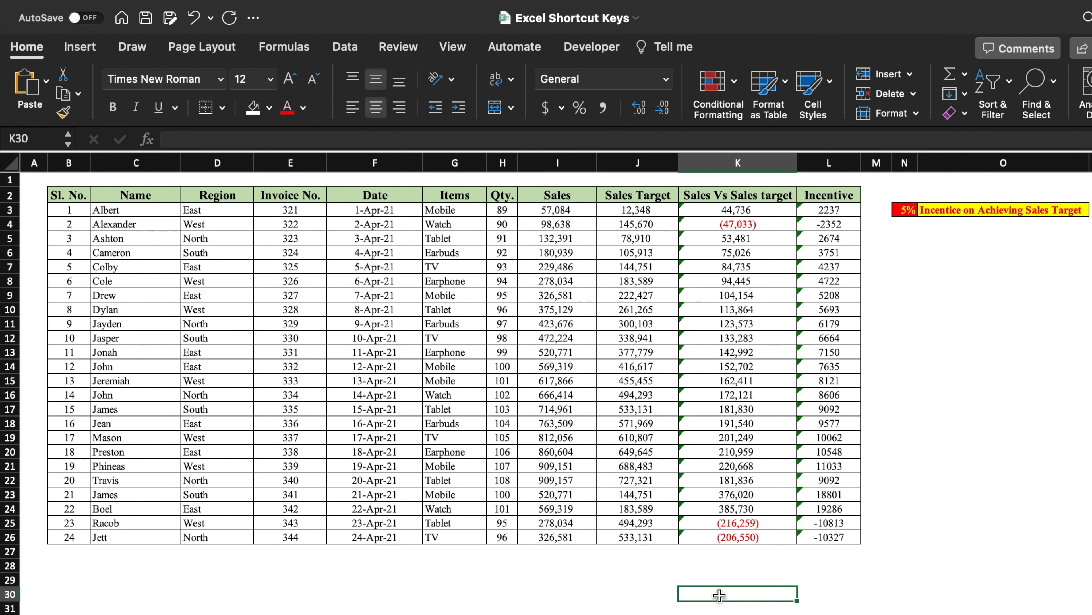
Step: Bold the Sales Target values in J26 and J25
left_click(665, 537)
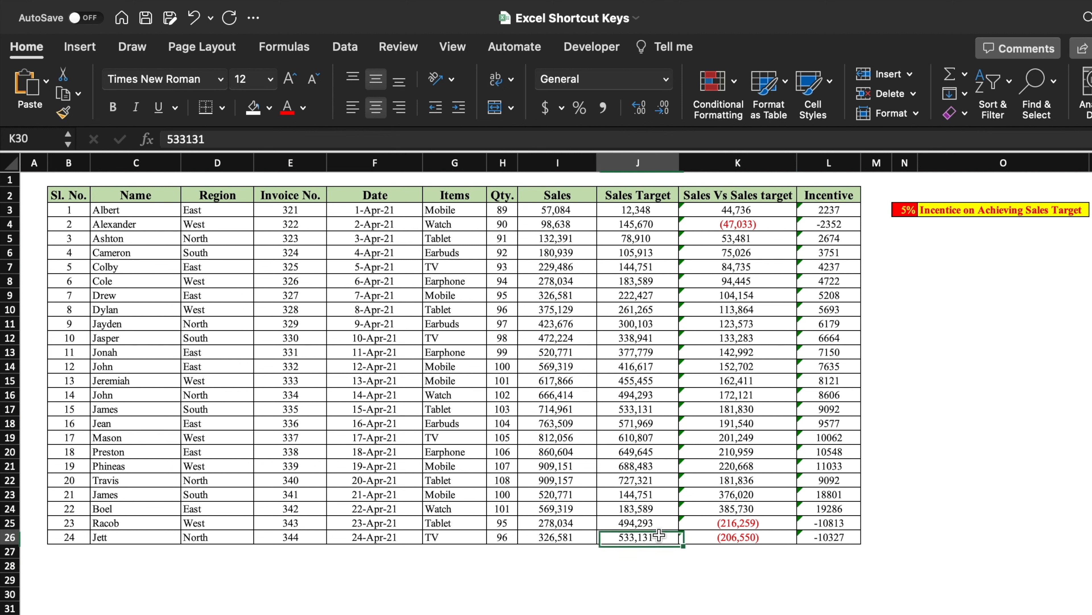
key("super+b")
left_click(657, 521)
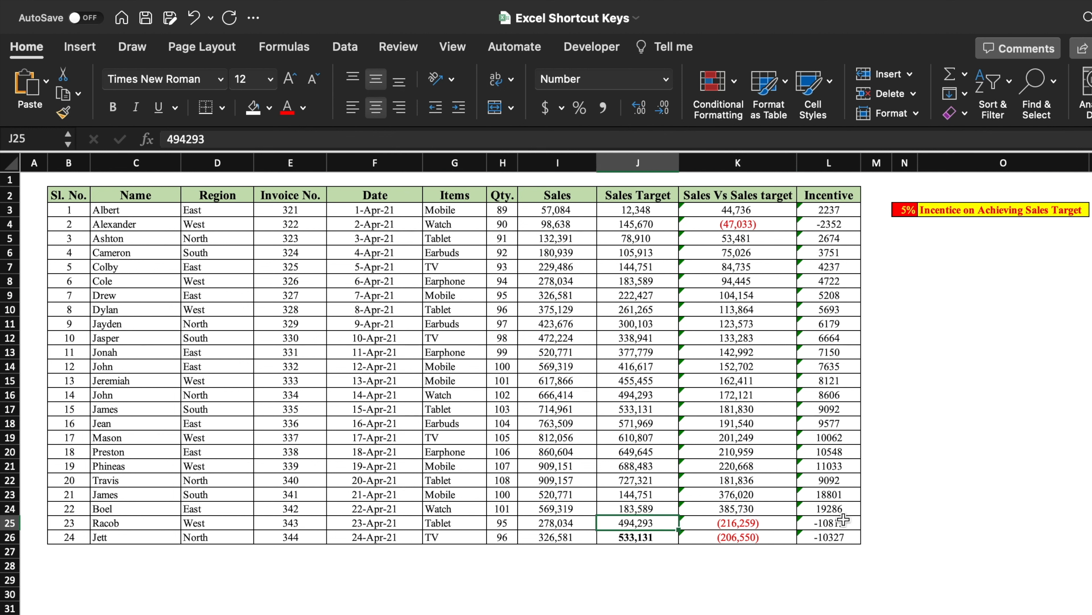
key("super+b")
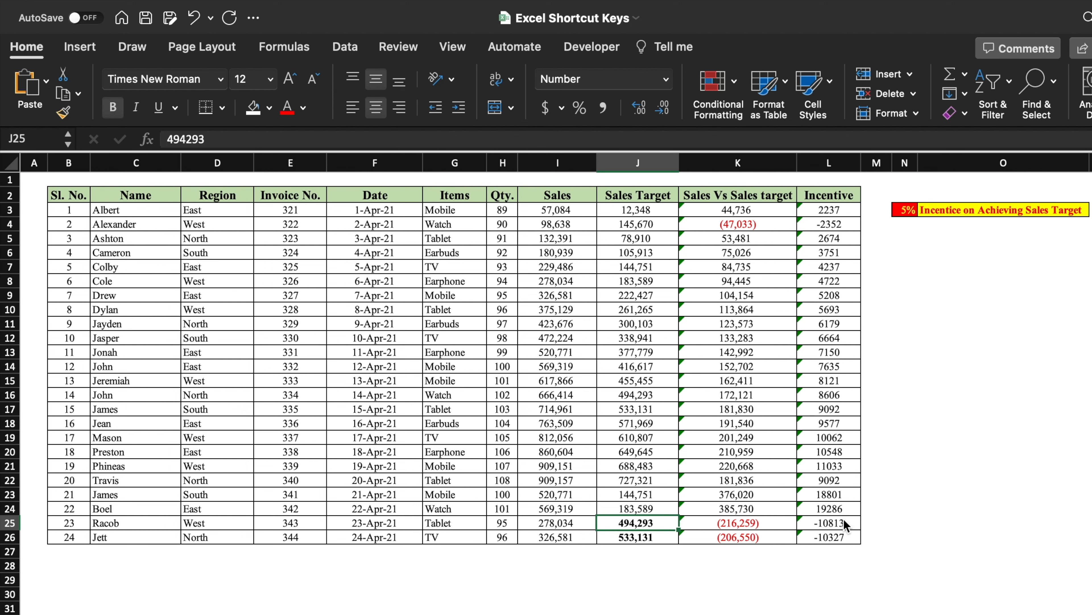
left_click(659, 536)
key("super+y")
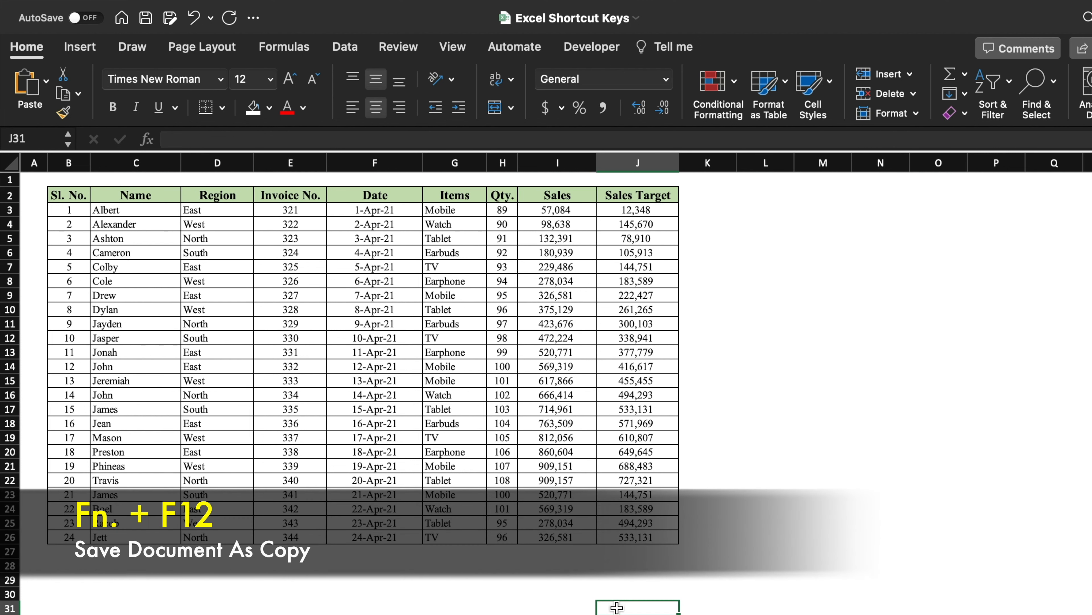
key("F12")
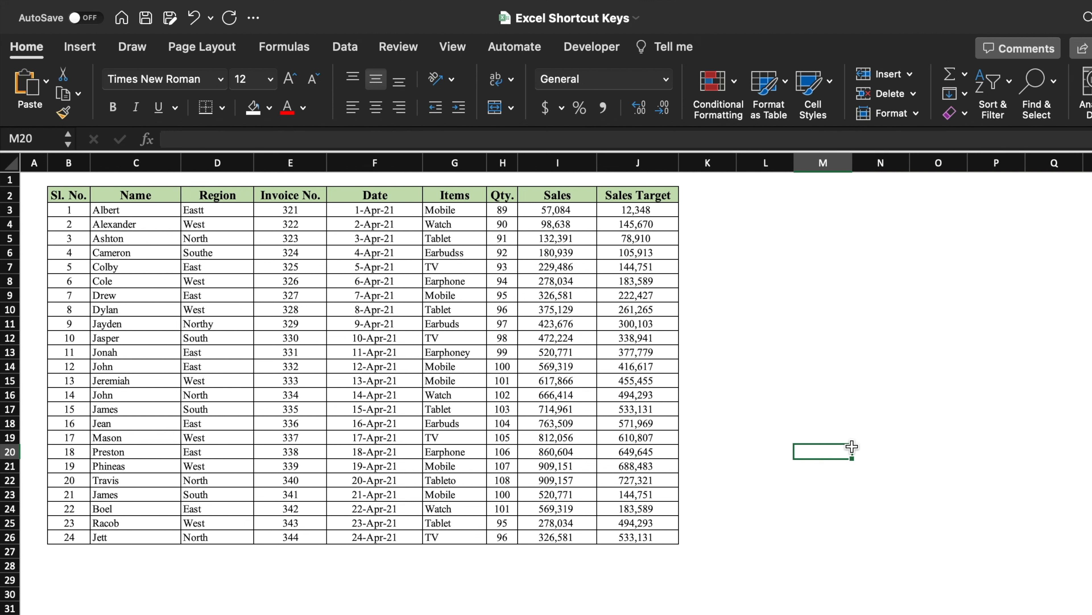
Step: Spell-check the table B2:J26, replacing misspellings such as Eastt and Earbudss with the suggested words, then close the checker
left_click_drag(69, 197, 616, 536)
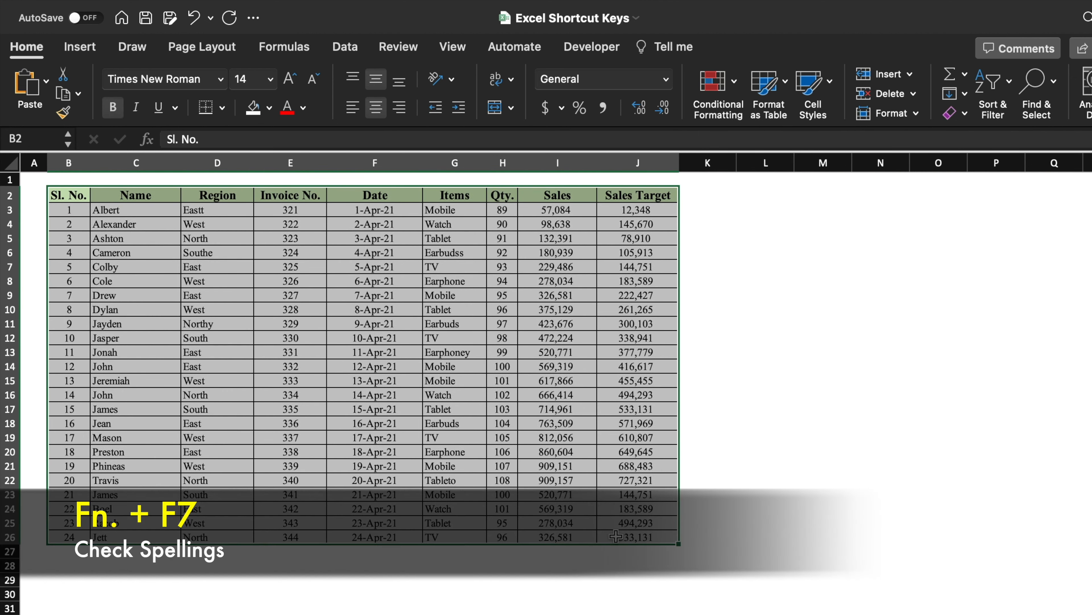
key("F7")
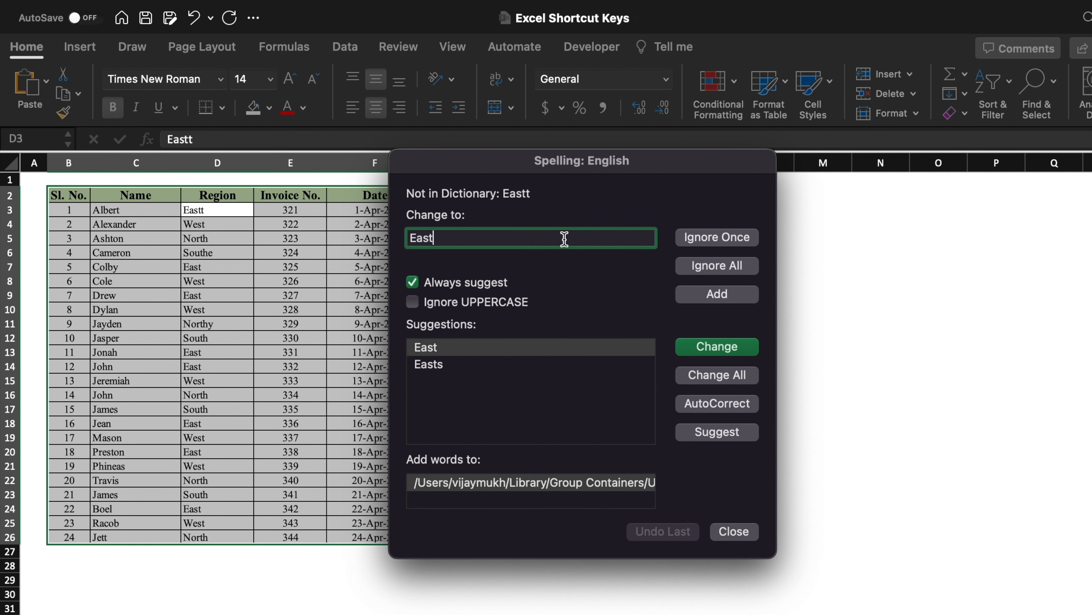
left_click(511, 354)
double_click(558, 349)
double_click(450, 381)
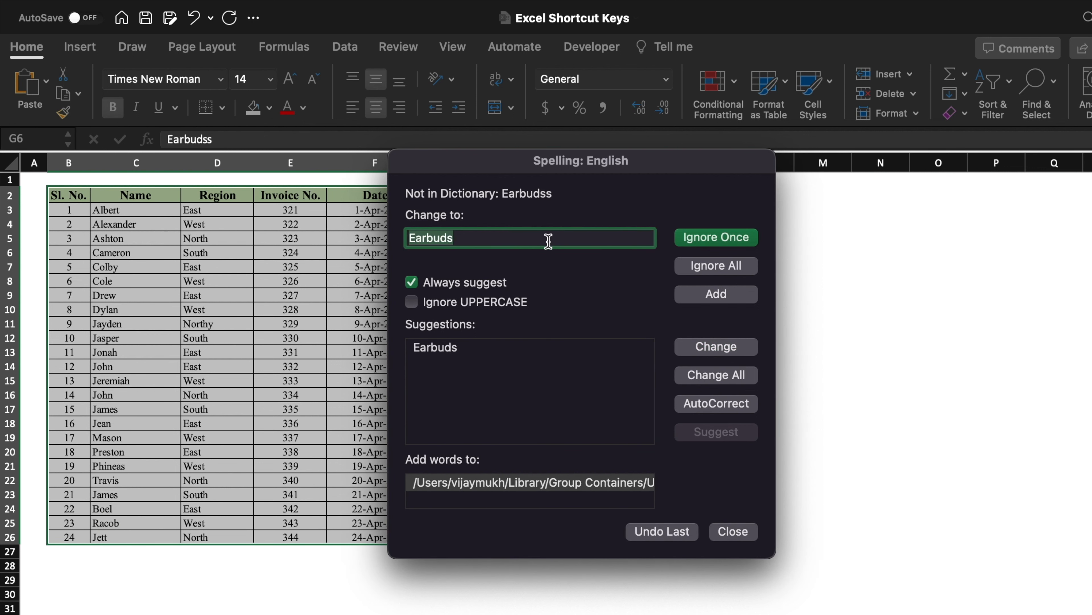
double_click(459, 346)
double_click(532, 364)
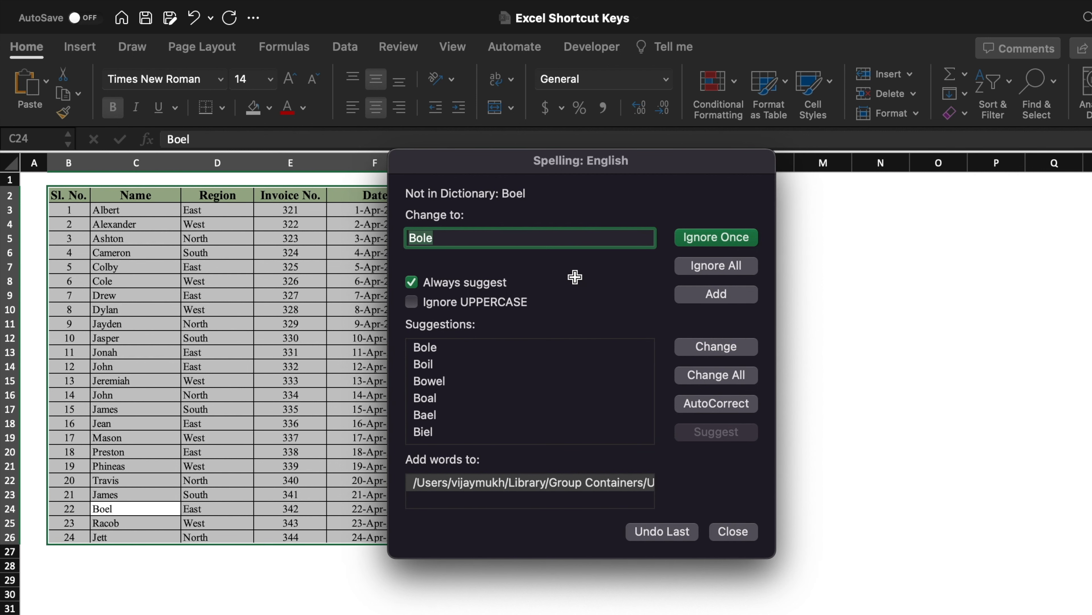
left_click(733, 531)
left_click(778, 466)
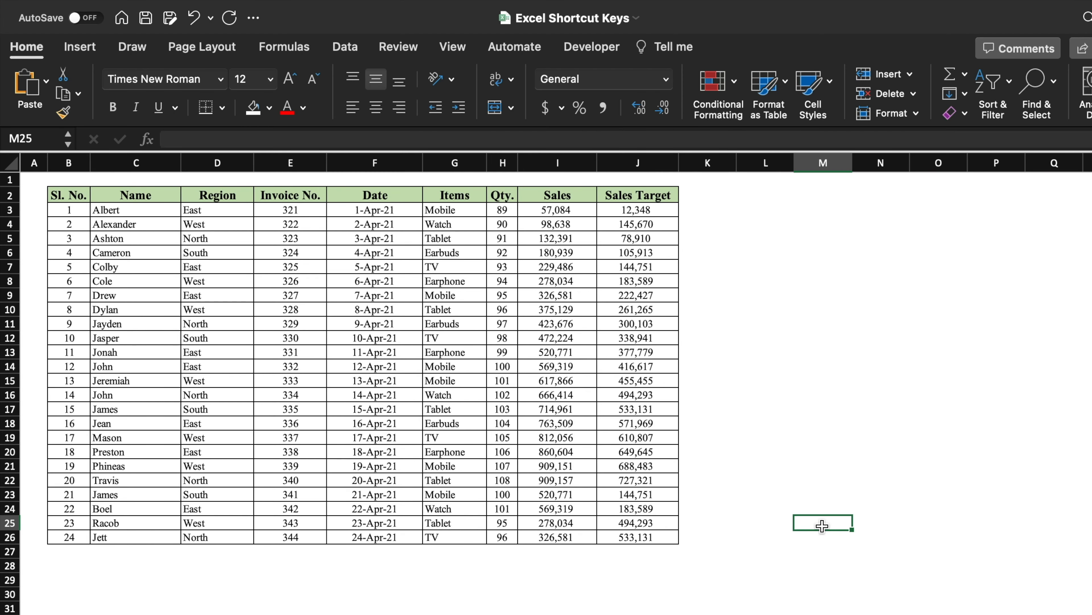
Step: Search the current sheet for monk
key("ctrl+f")
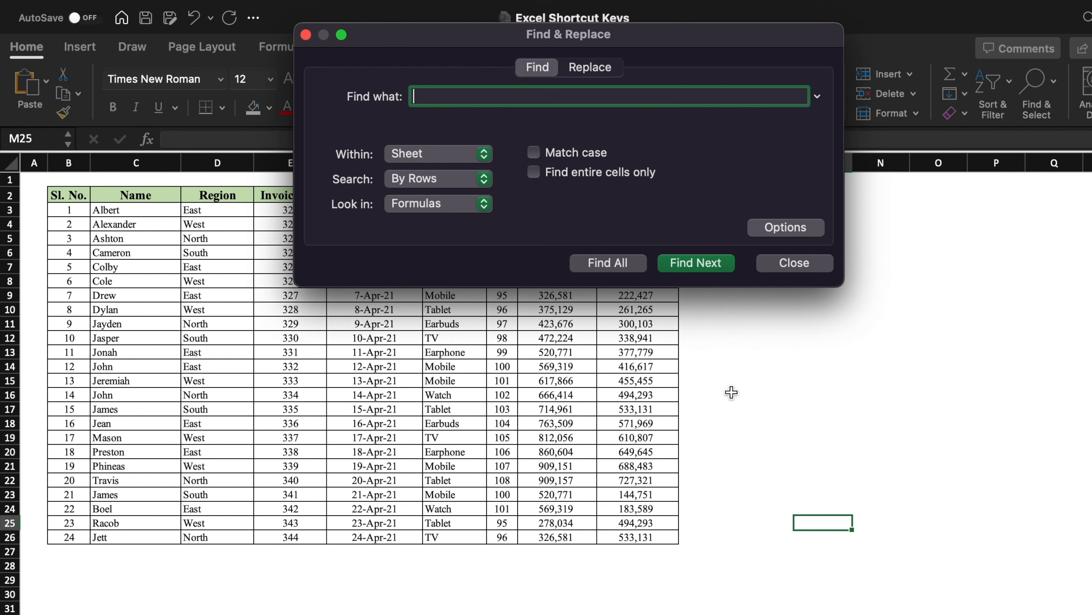
type("monk")
left_click(709, 265)
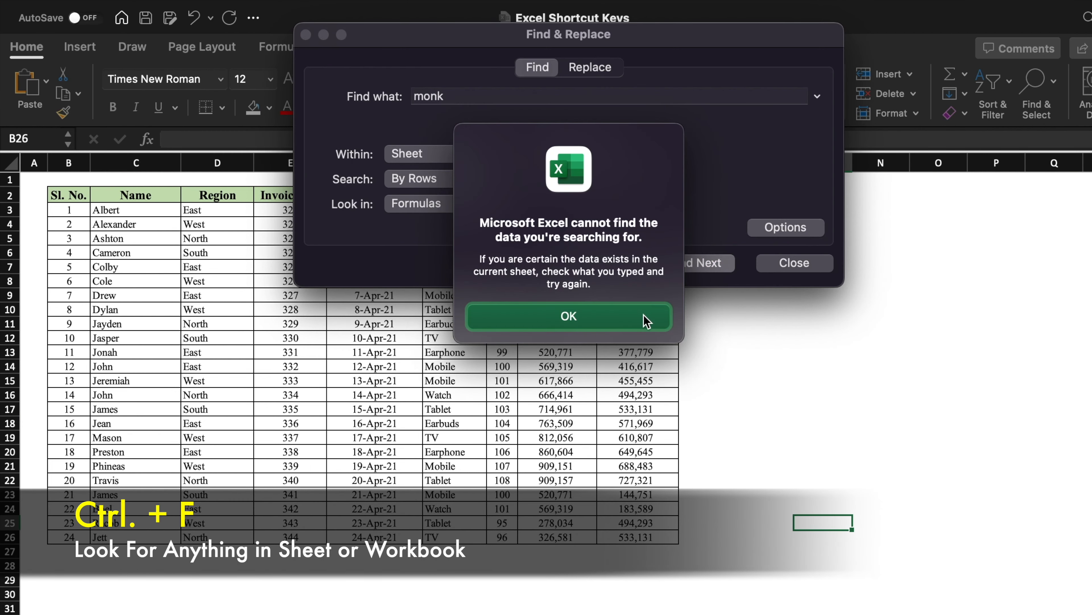
left_click(645, 320)
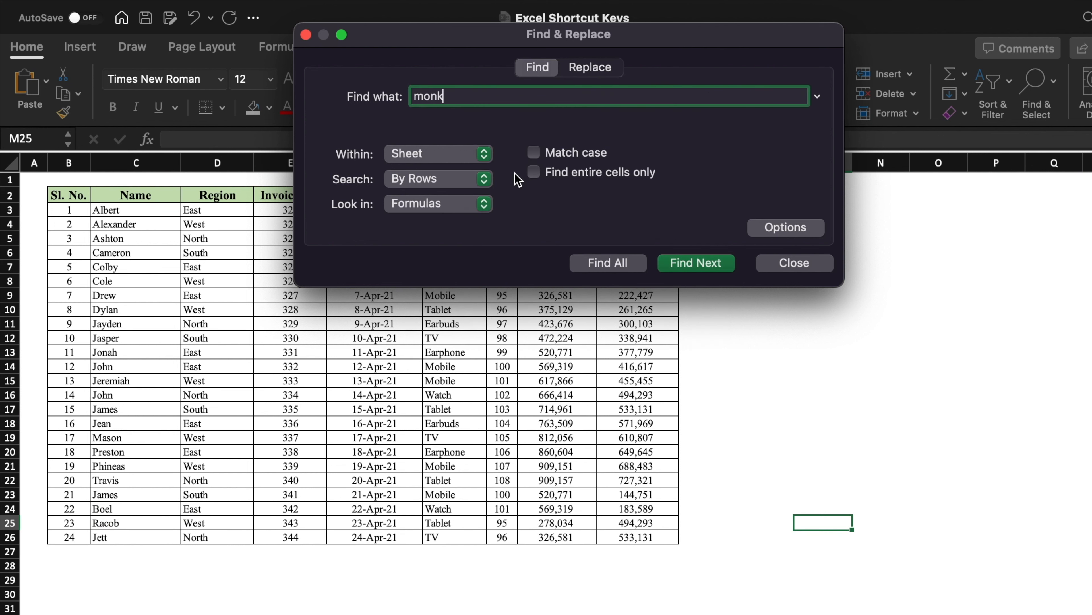
Step: Search the whole workbook for monk, stepping to the matching name cell
left_click(483, 153)
left_click(460, 179)
left_click(696, 262)
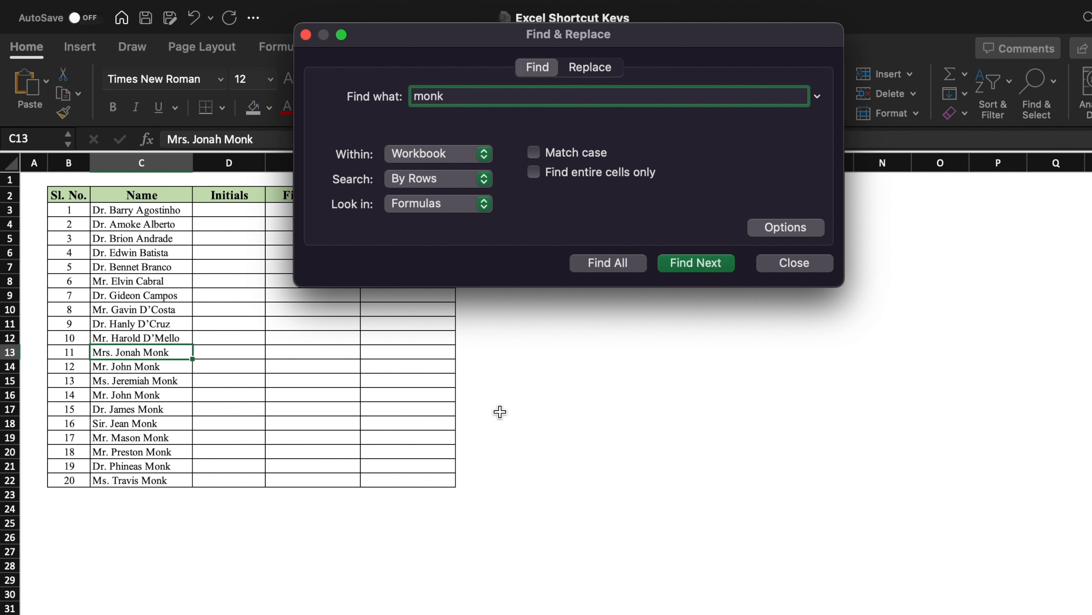
left_click(164, 352)
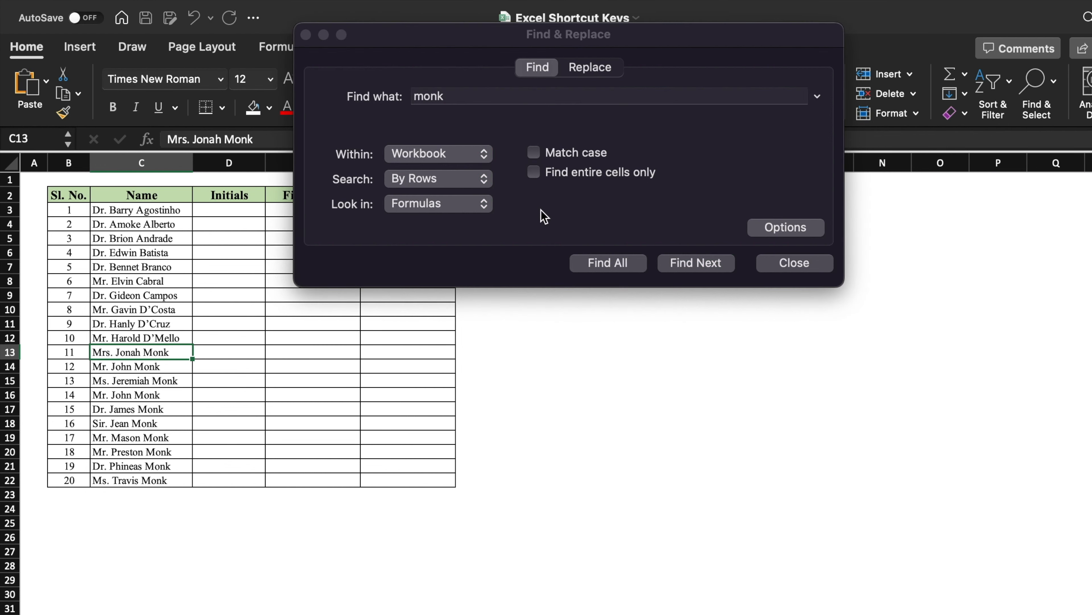
left_click(485, 163)
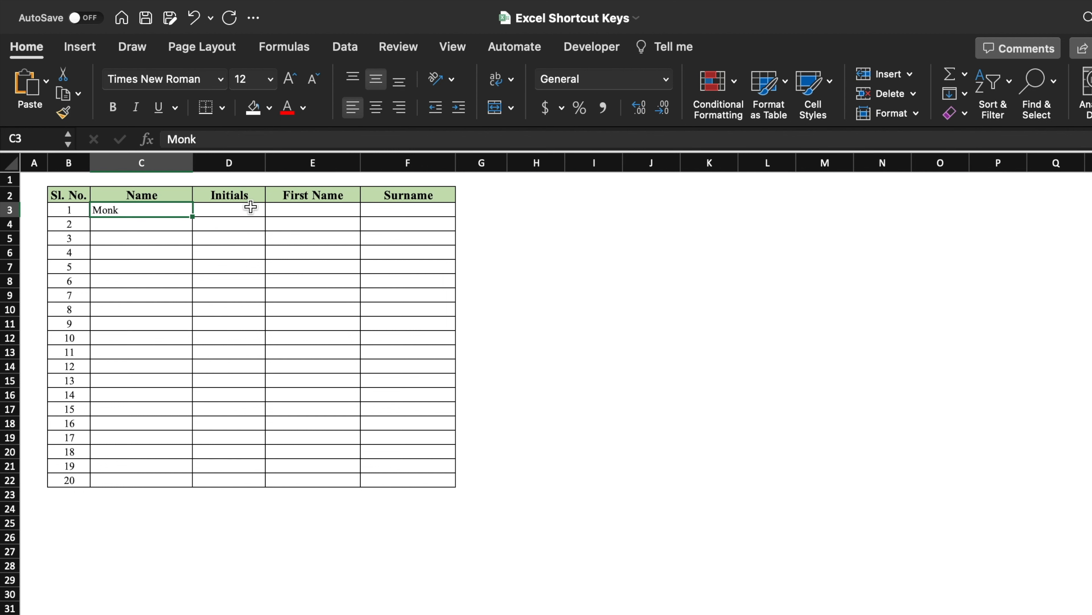
Step: Fill Monk from C3 right across the Initials, First Name and Surname cells
left_click_drag(206, 212, 387, 211)
left_click(210, 217)
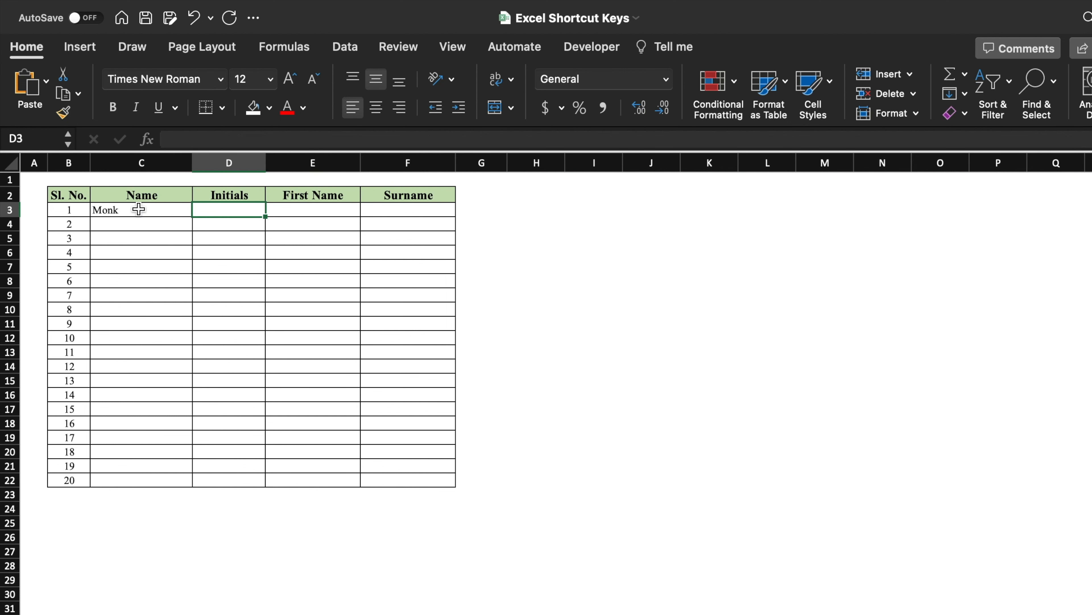
left_click_drag(137, 209, 383, 211)
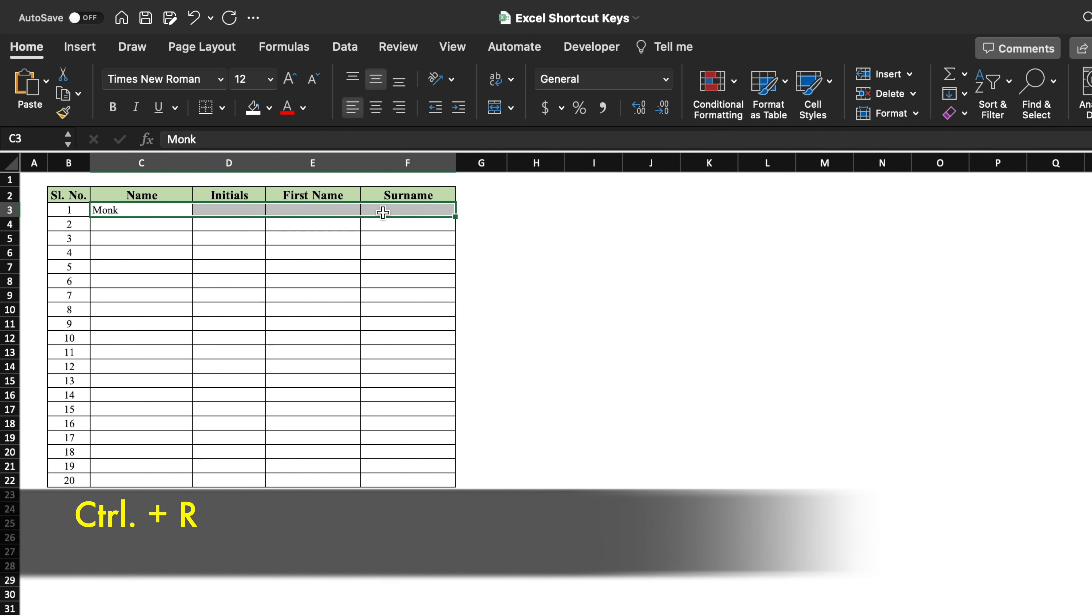
key("ctrl+r")
Step: Fill Monk from C3 down the Name column to row 22
left_click_drag(158, 210, 165, 479)
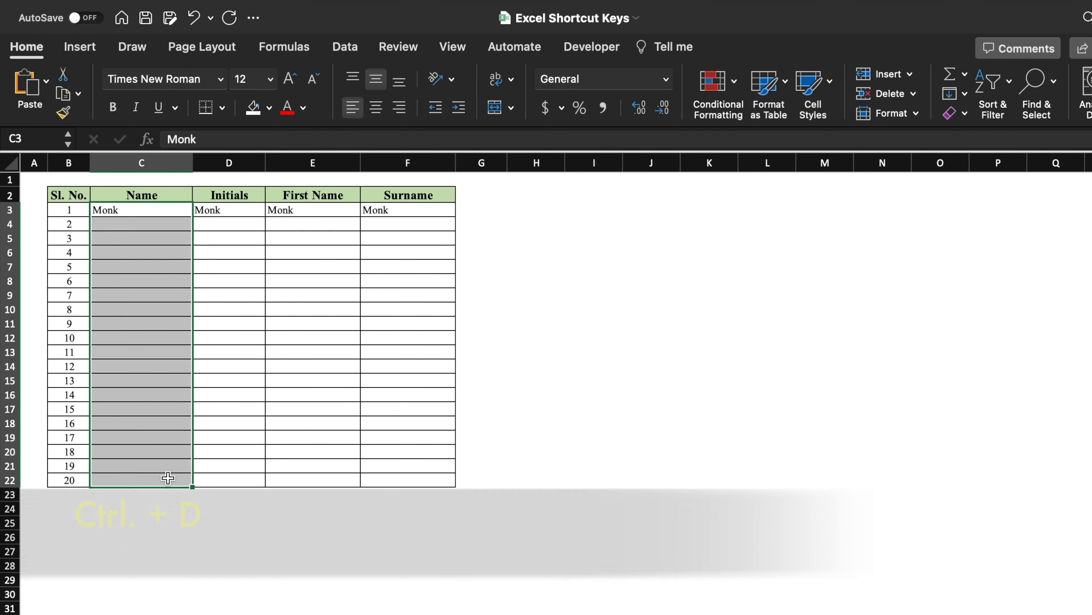
key("ctrl+d")
left_click(313, 267)
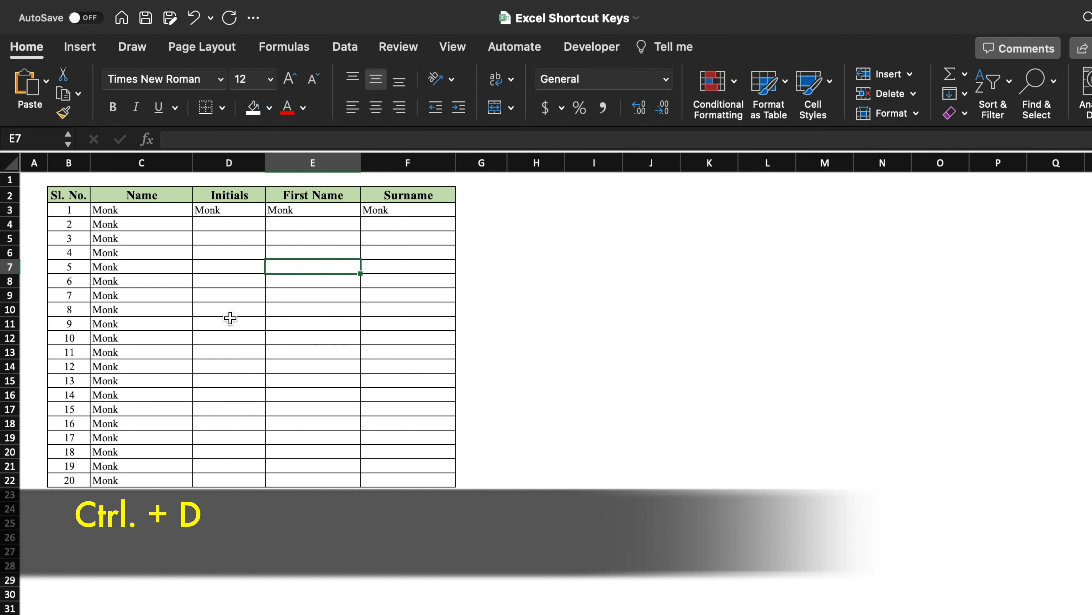
left_click_drag(144, 213, 380, 482)
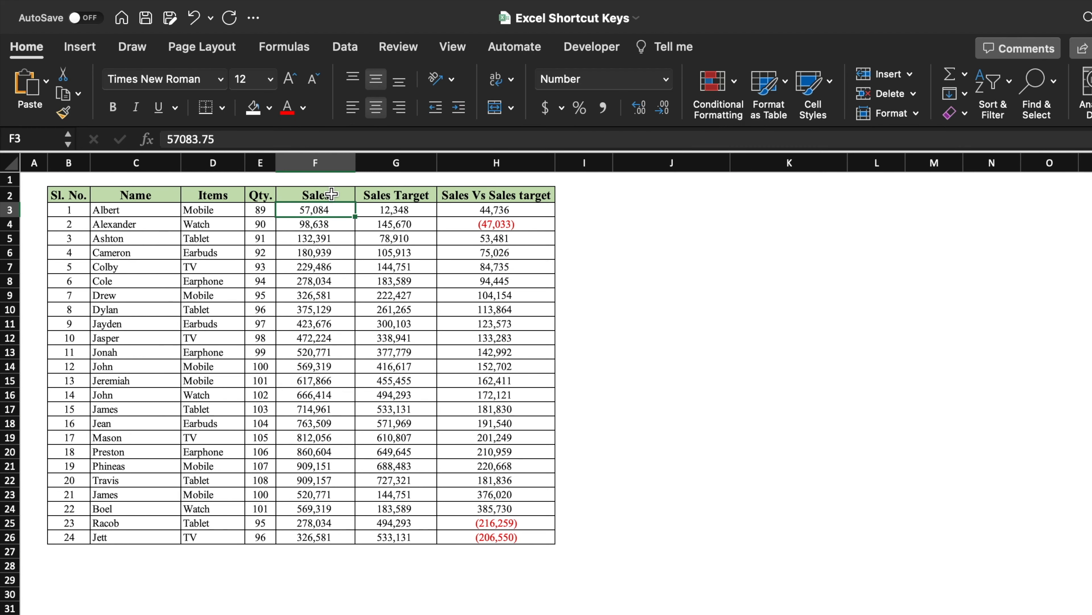
Step: Copy the Sales, Sales Target and Sales Vs Sales target columns F2:H26
left_click(331, 193)
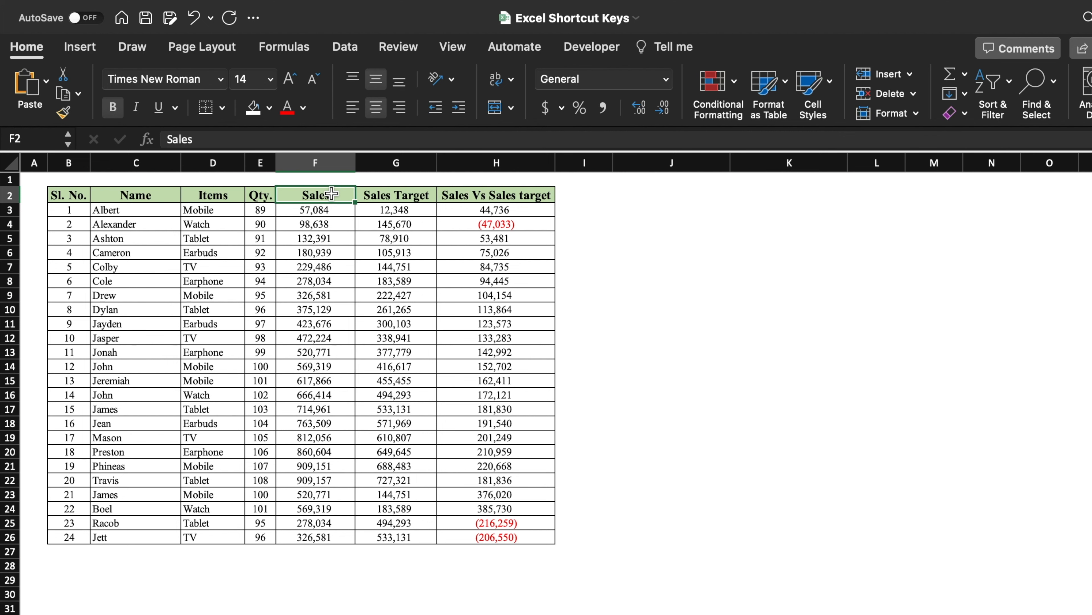
key("shift+Right")
key("shift+Right")
key("shift+Down")
key("shift+Down")
key("shift+Down")
key("shift+Down")
key("shift+Down")
key("shift+Down")
key("shift+Down")
key("shift+Down")
key("shift+Down")
key("shift+Down")
key("shift+Down")
key("shift+Down")
key("shift+Down")
key("shift+Down")
key("shift+Down")
key("shift+Down")
key("shift+Down")
key("shift+Down")
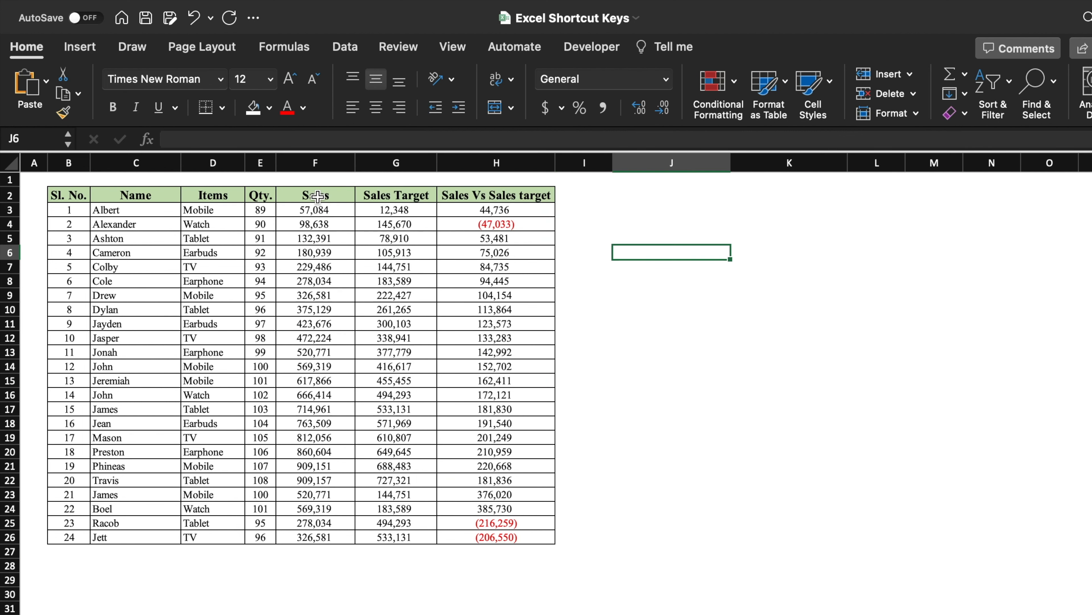
left_click_drag(318, 196, 499, 537)
key("super+c")
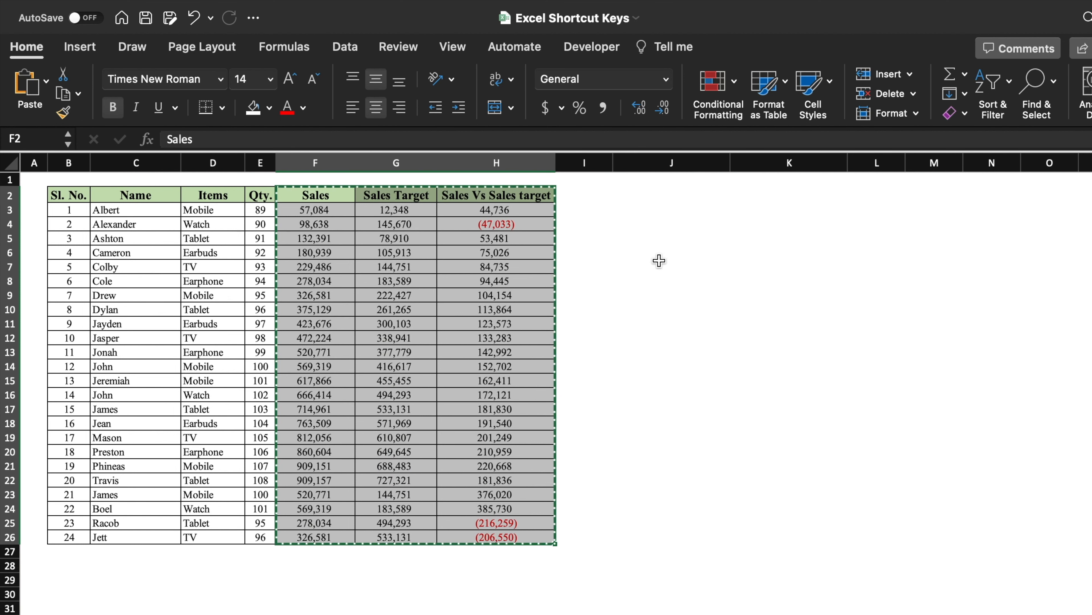
Step: Paste the copied columns as values only starting at J3
left_click(648, 207)
key("ctrl+alt+v")
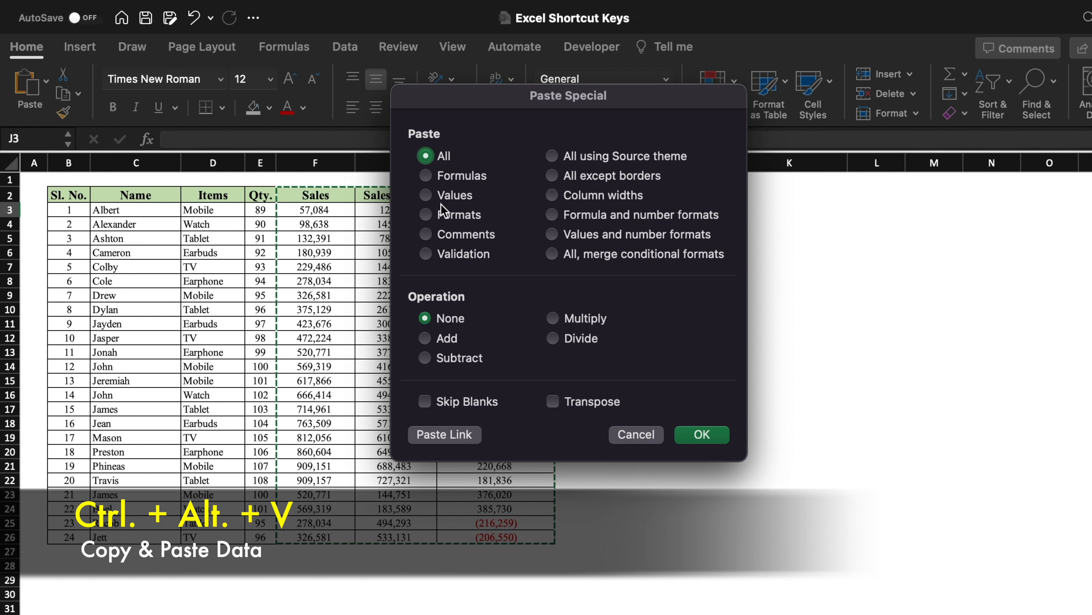
left_click(426, 195)
key("Return")
Step: Select the pasted values block and apply an option from the borders menu
left_click(975, 315)
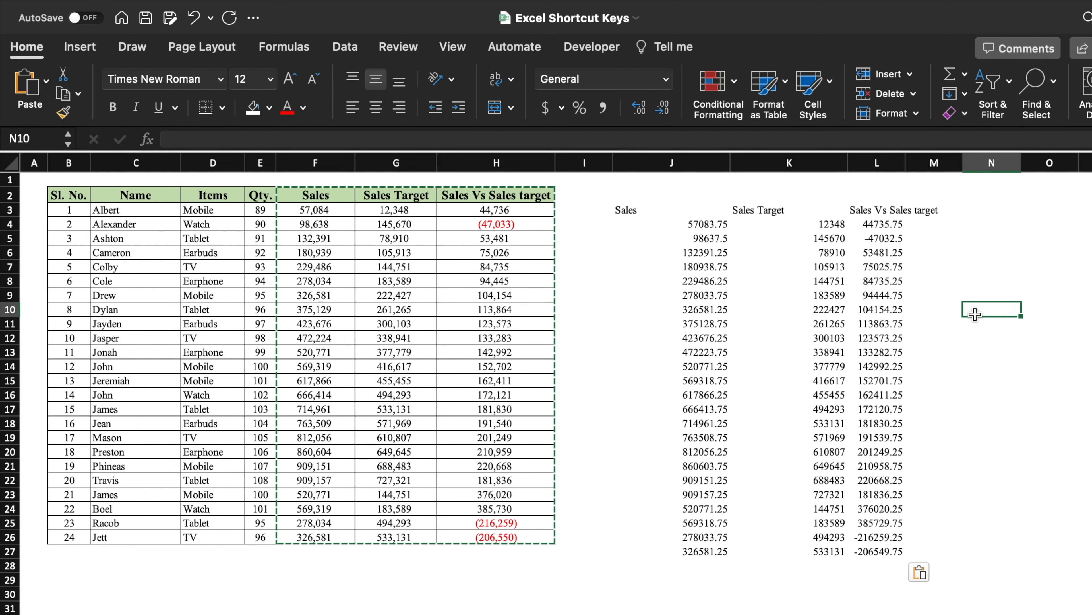
left_click_drag(633, 210, 890, 552)
left_click(223, 107)
left_click(288, 271)
left_click(892, 226)
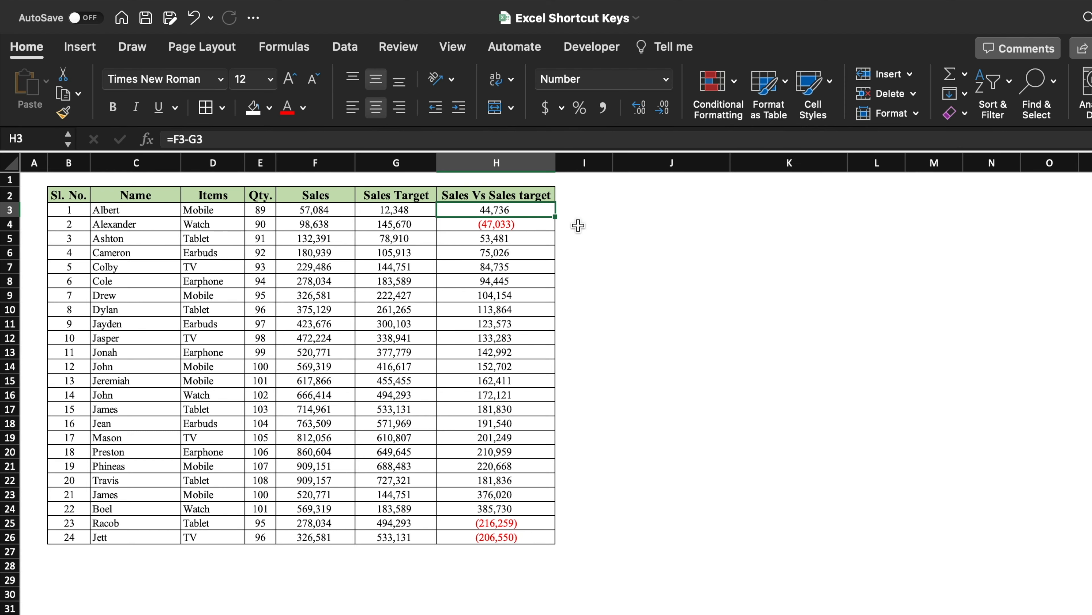
Step: Insert a comment on cell H4
left_click(606, 252)
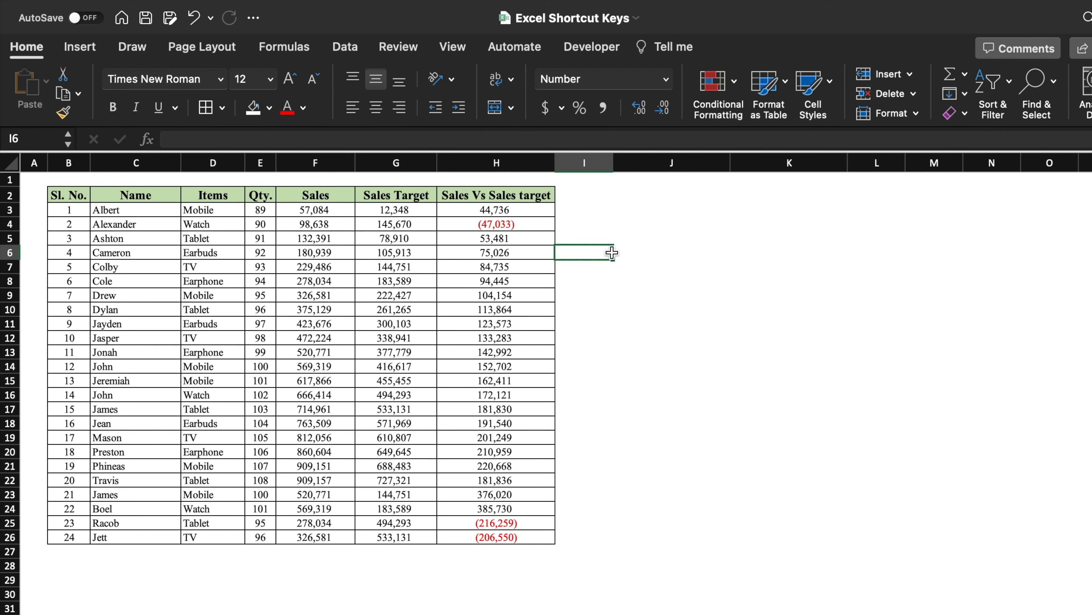
left_click(533, 207)
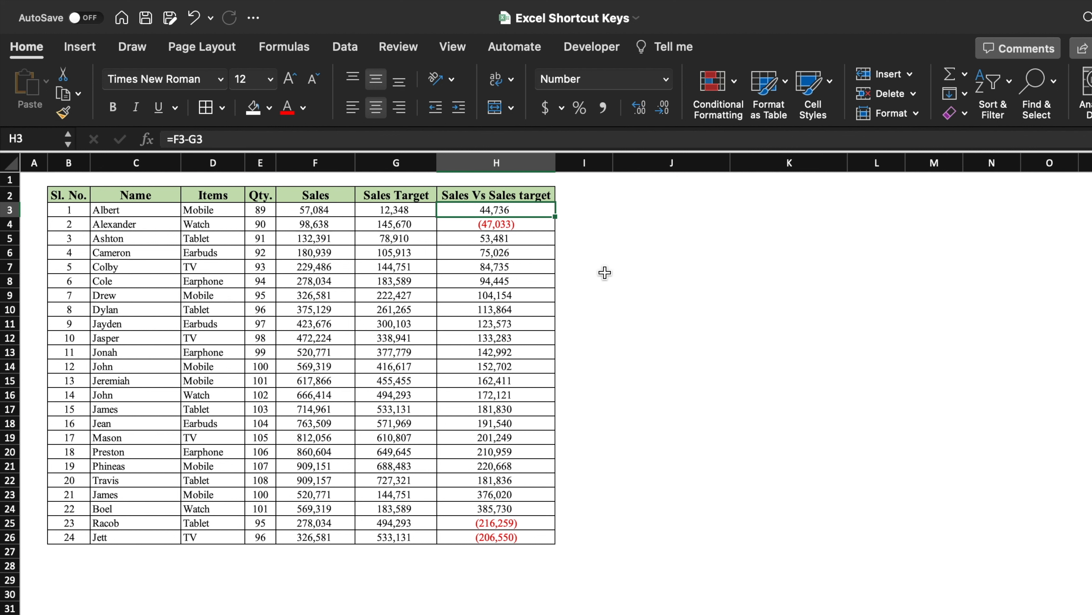
key("Down")
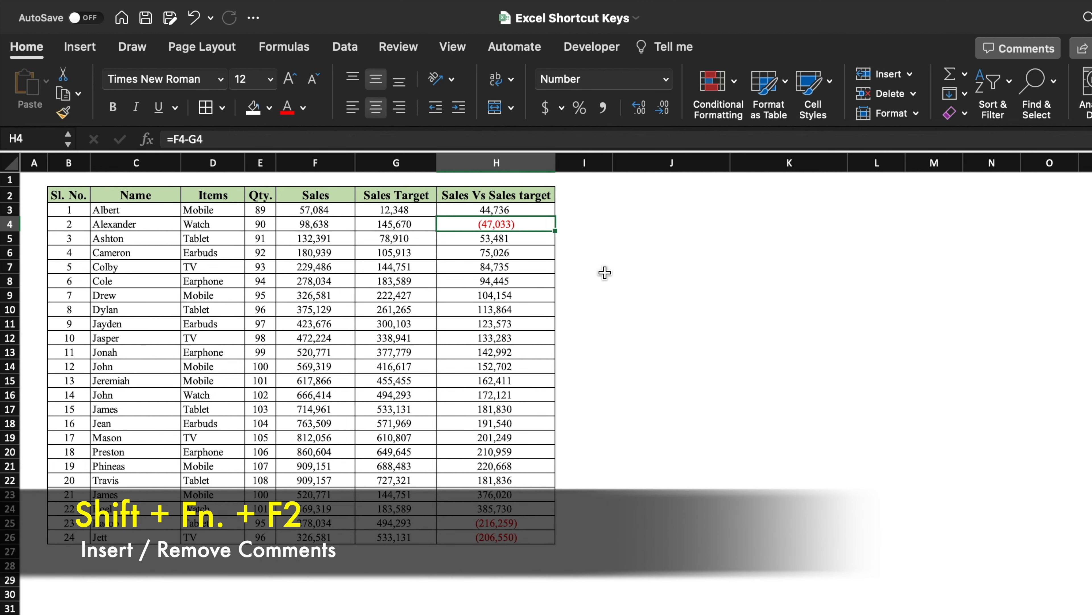
key("shift+F2")
key("Escape")
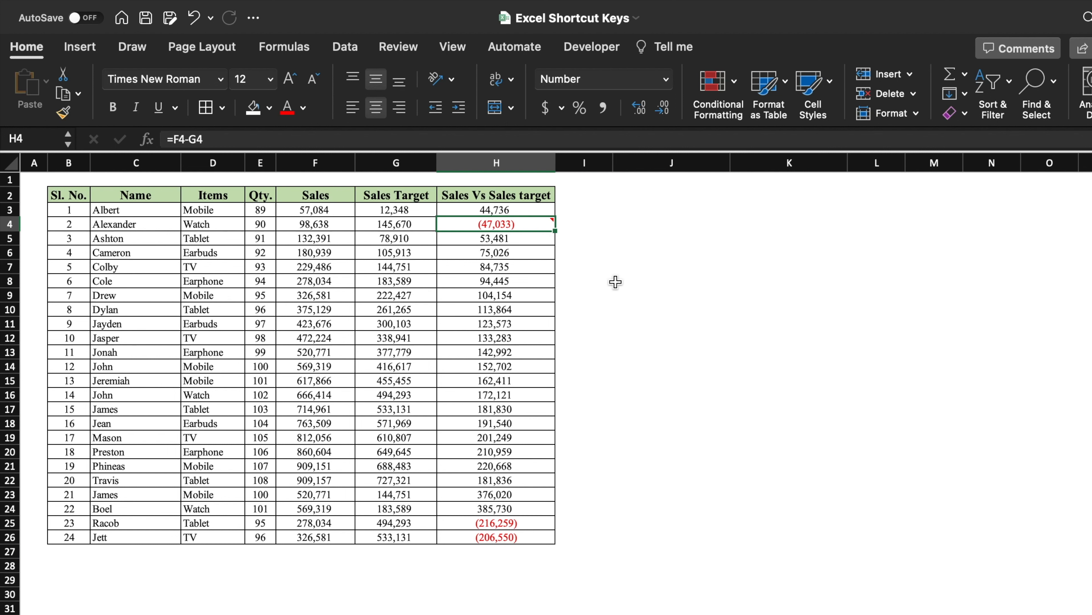
Step: Open the comment on H4 for editing and close it again
key("shift+F2")
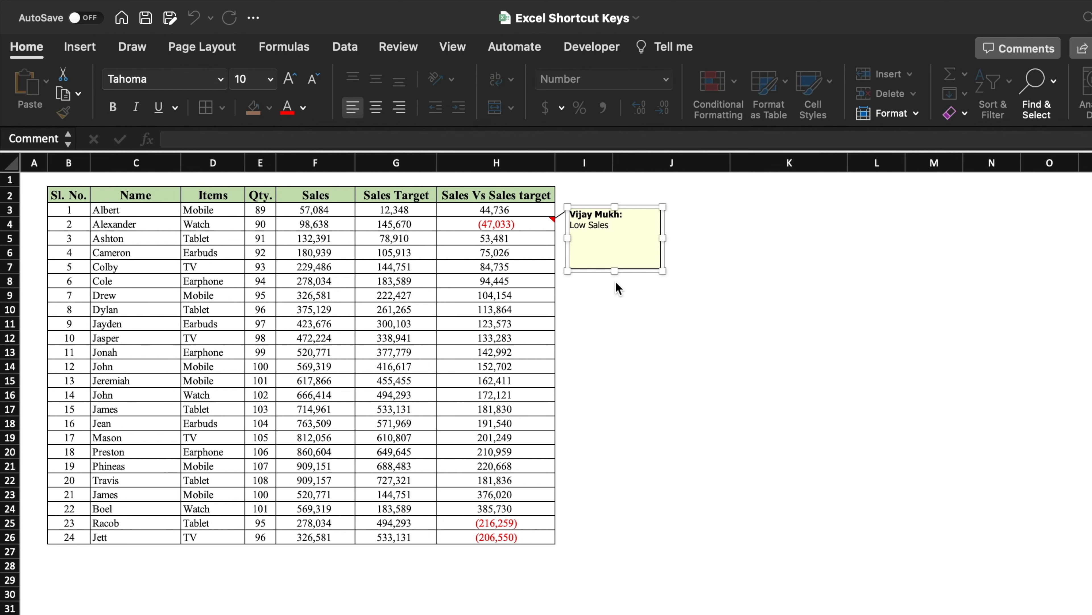
key("Escape")
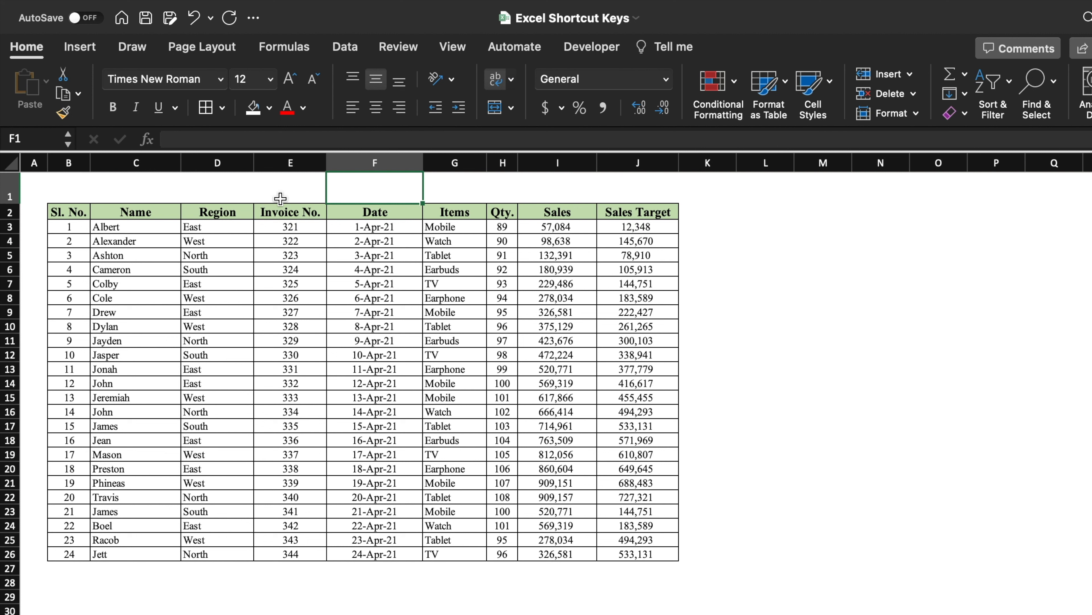
Step: Enter Office and Monk on two separate lines within cell F1
type("Office")
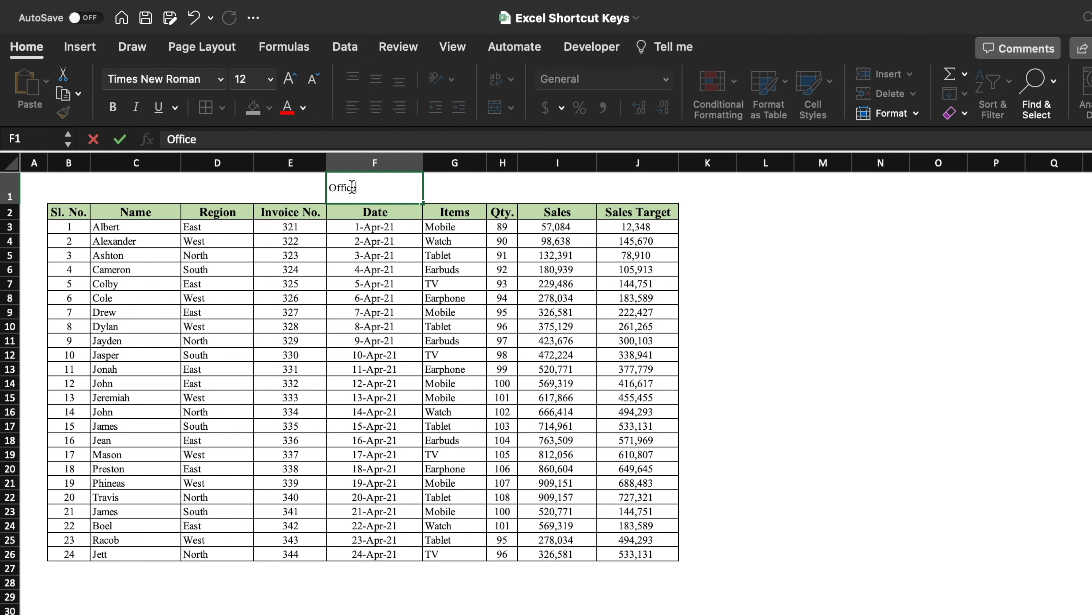
key("alt+Return")
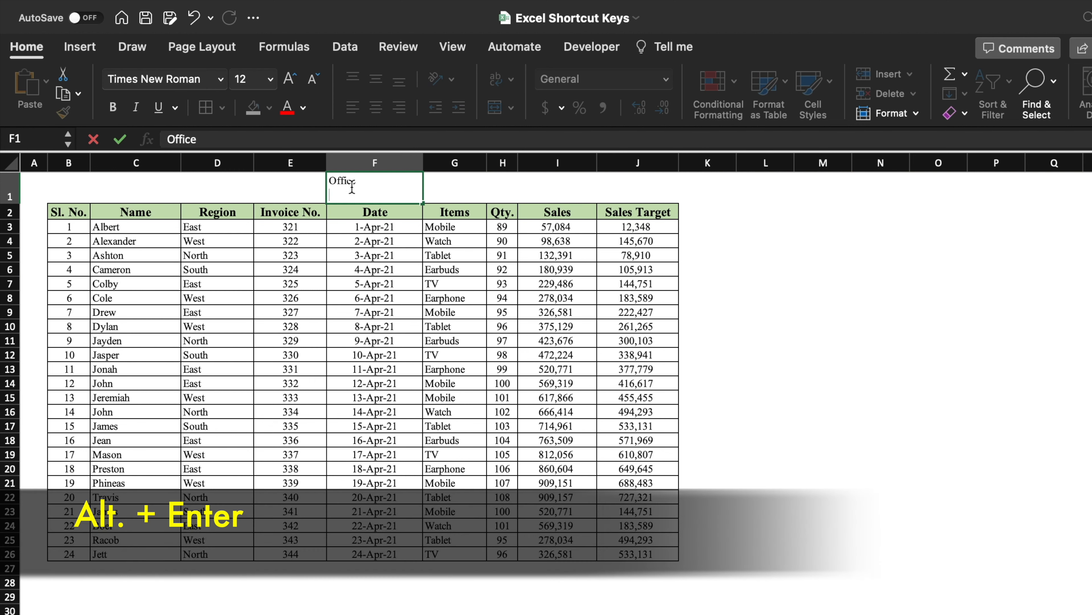
type("Monk")
key("Return")
left_click(724, 257)
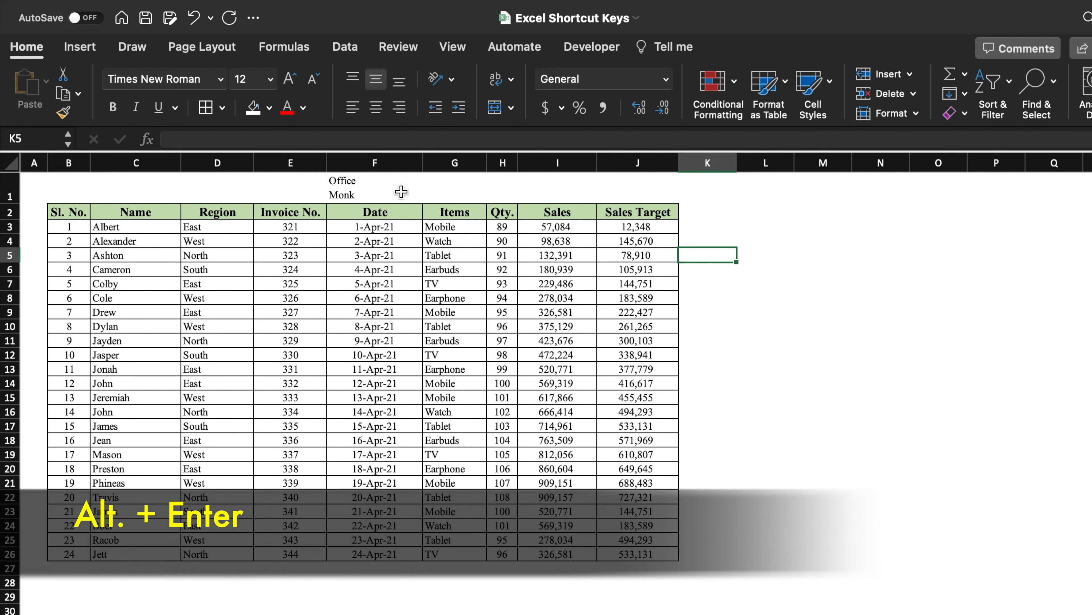
Step: Edit cell F1 to add a third line containing a person's first name
left_click(400, 193)
double_click(390, 190)
key("alt+Return")
type("Vijay")
key("ctrl+Return")
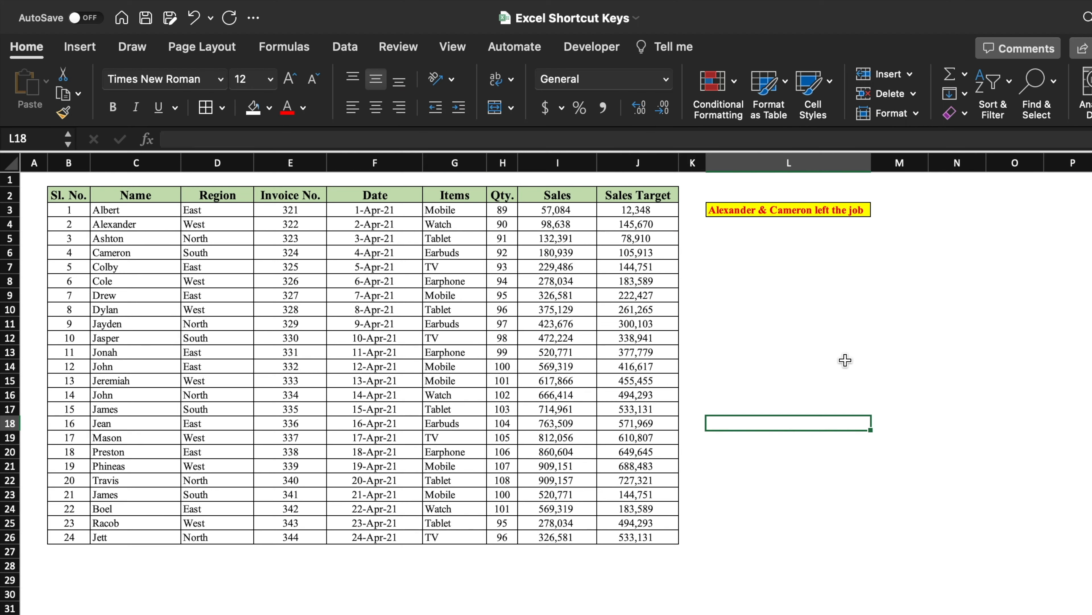
Step: Apply strikethrough to the whole of row 4
left_click(752, 304)
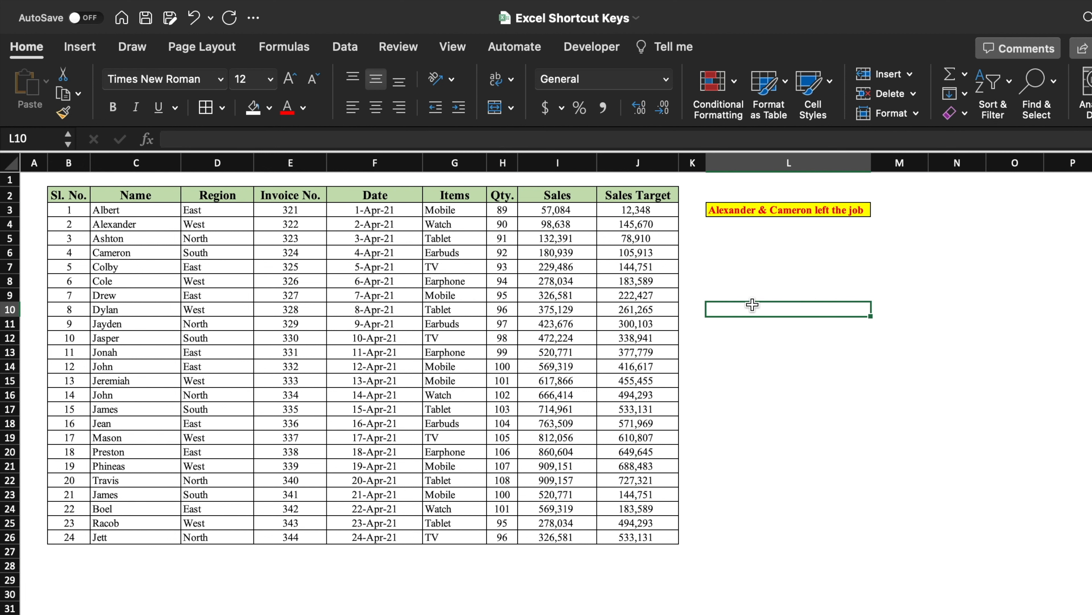
left_click(788, 210)
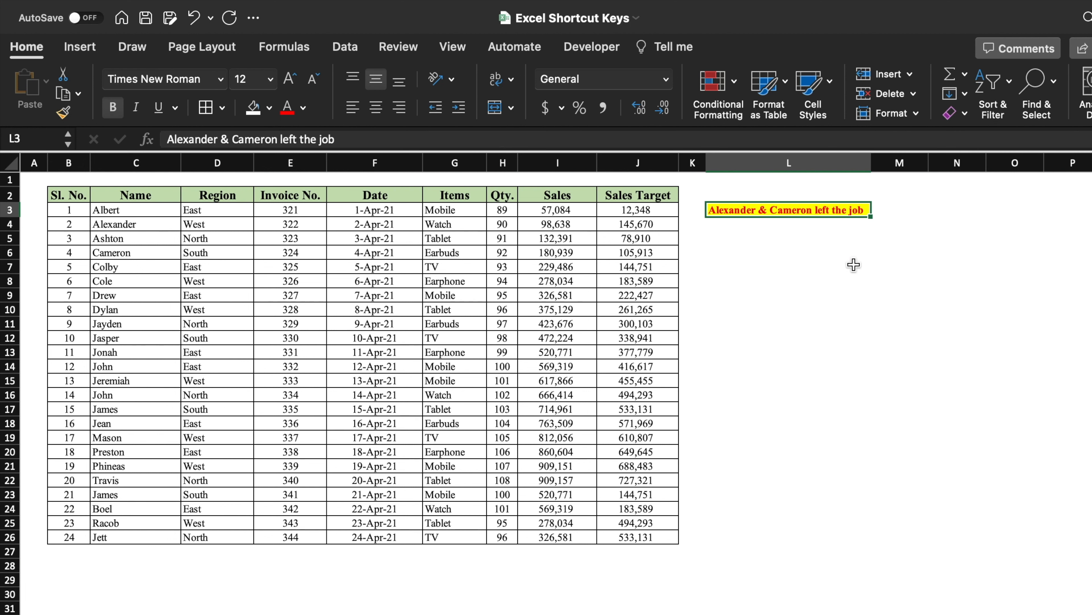
left_click(9, 223)
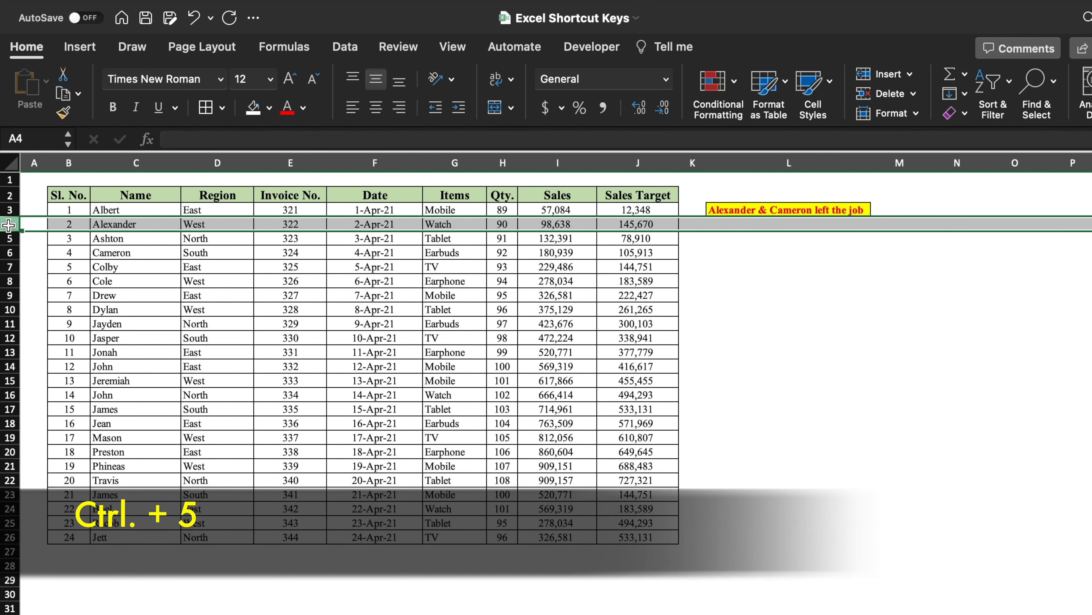
key("ctrl+5")
Step: Apply strikethrough to the whole of row 6
left_click(789, 338)
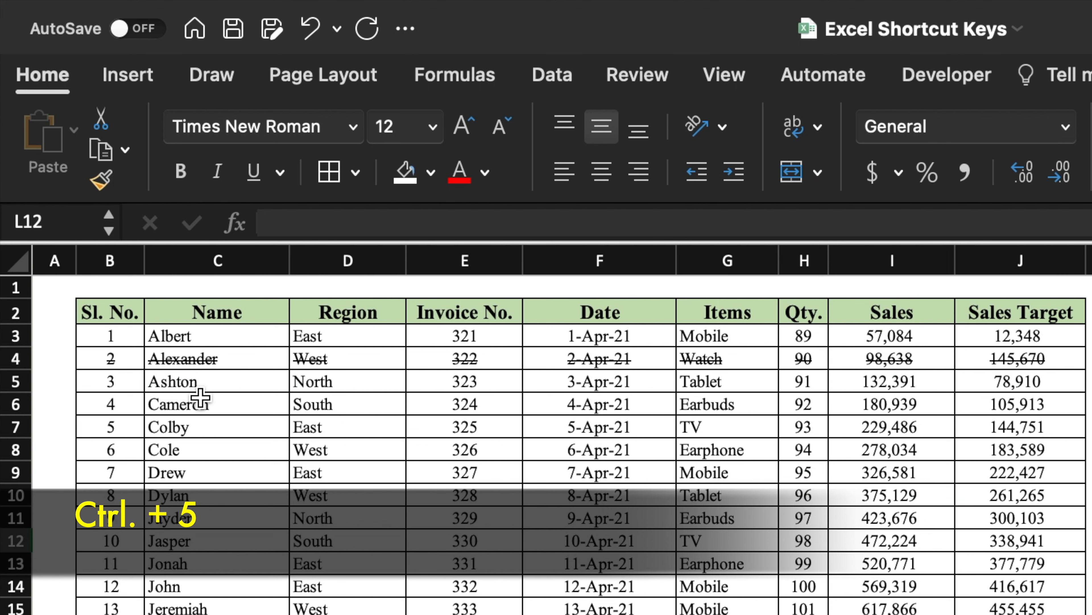
left_click(599, 358)
left_click(727, 358)
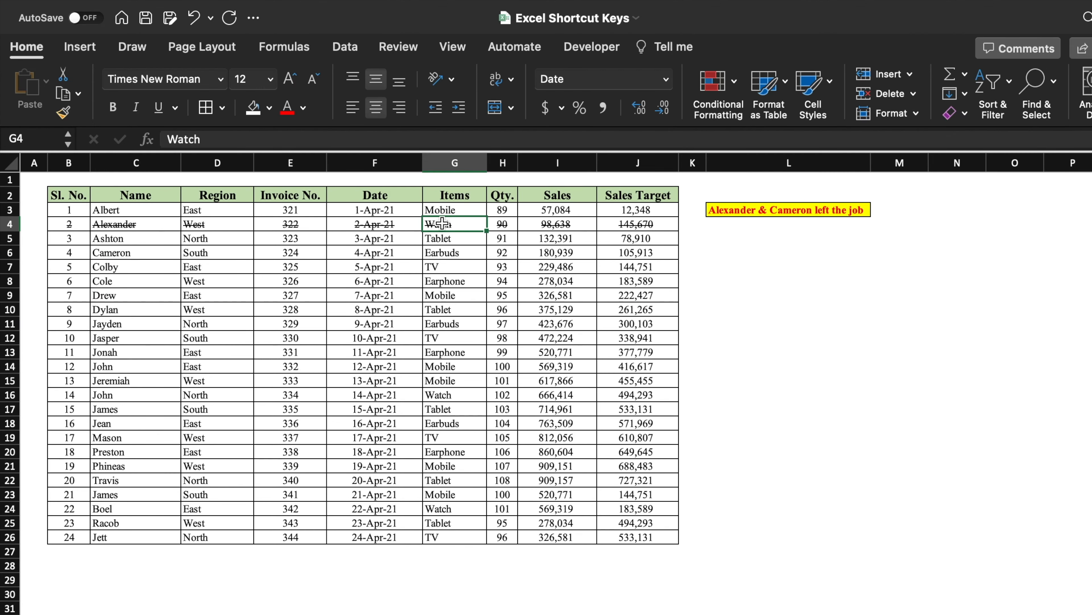
left_click(502, 224)
left_click(578, 226)
left_click(9, 253)
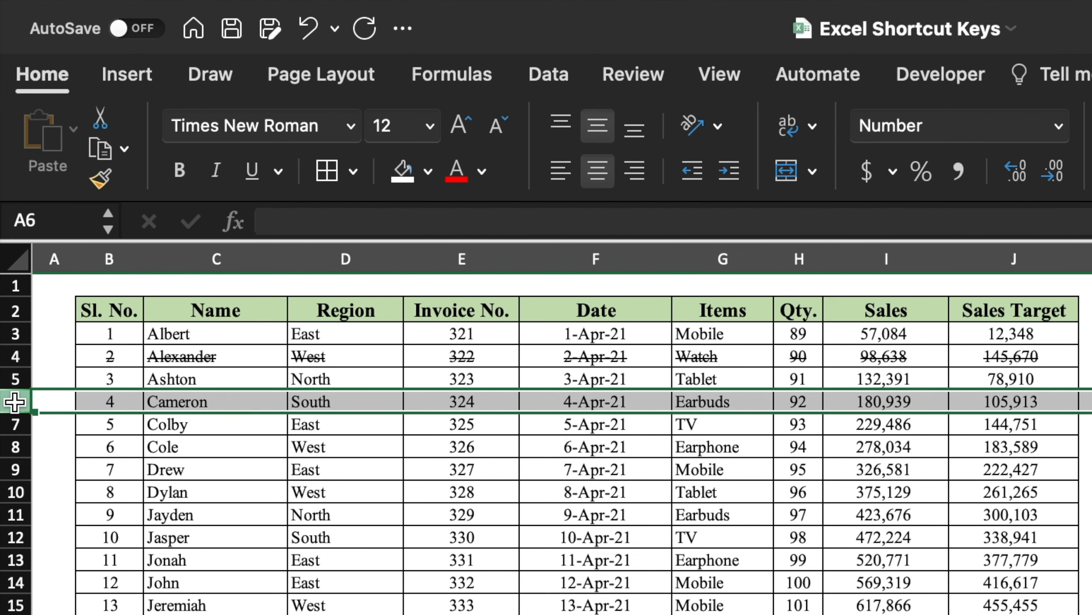
key("ctrl+5")
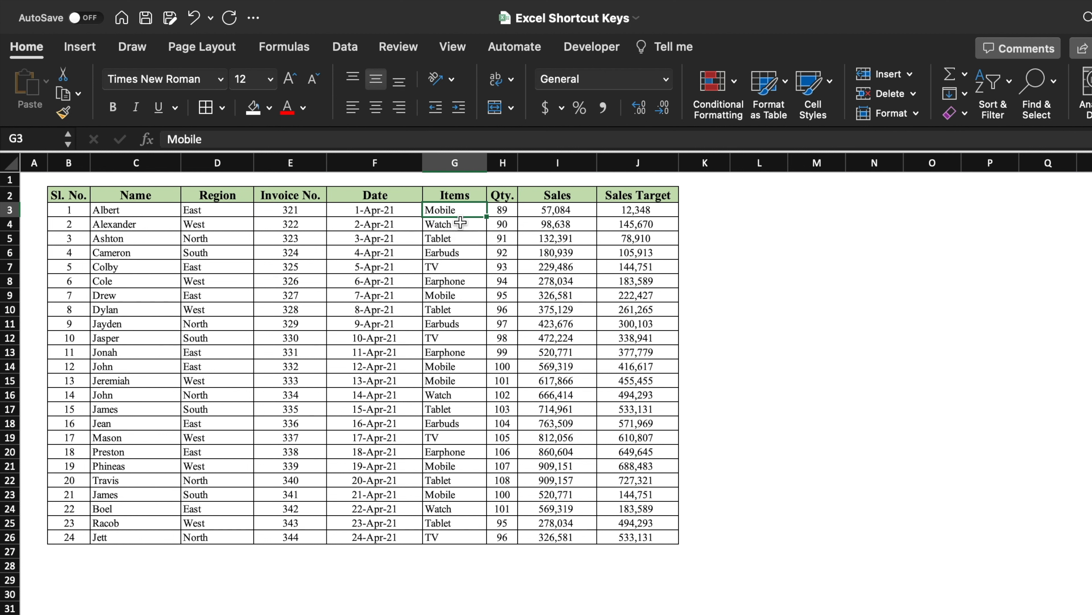
Step: Turn on filters for the sales table and filter the Items column to Mobile and Earphone
left_click(765, 296)
left_click(156, 239)
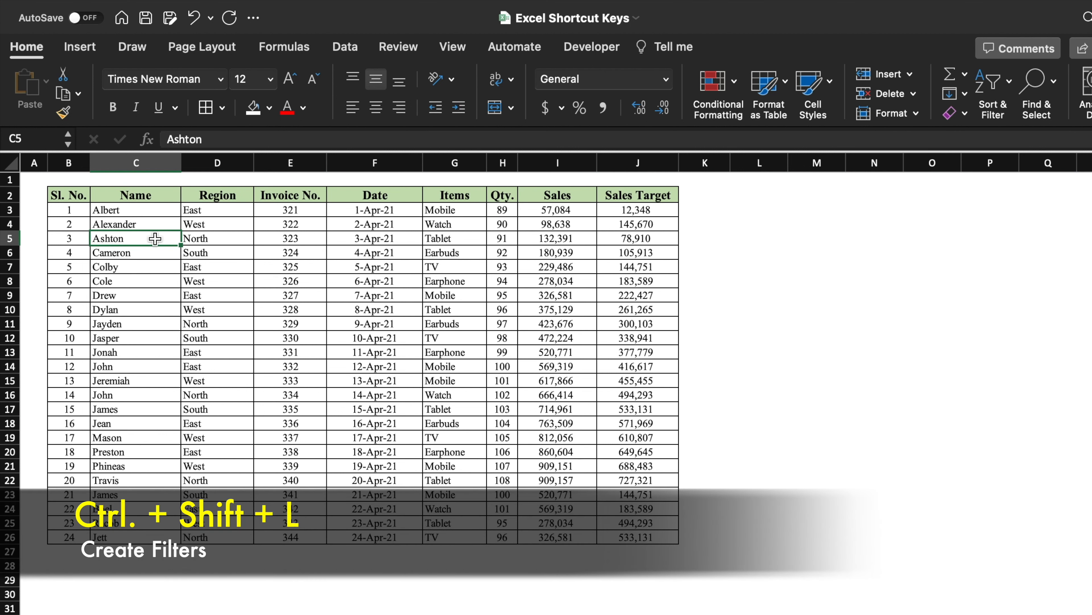
key("ctrl+shift+l")
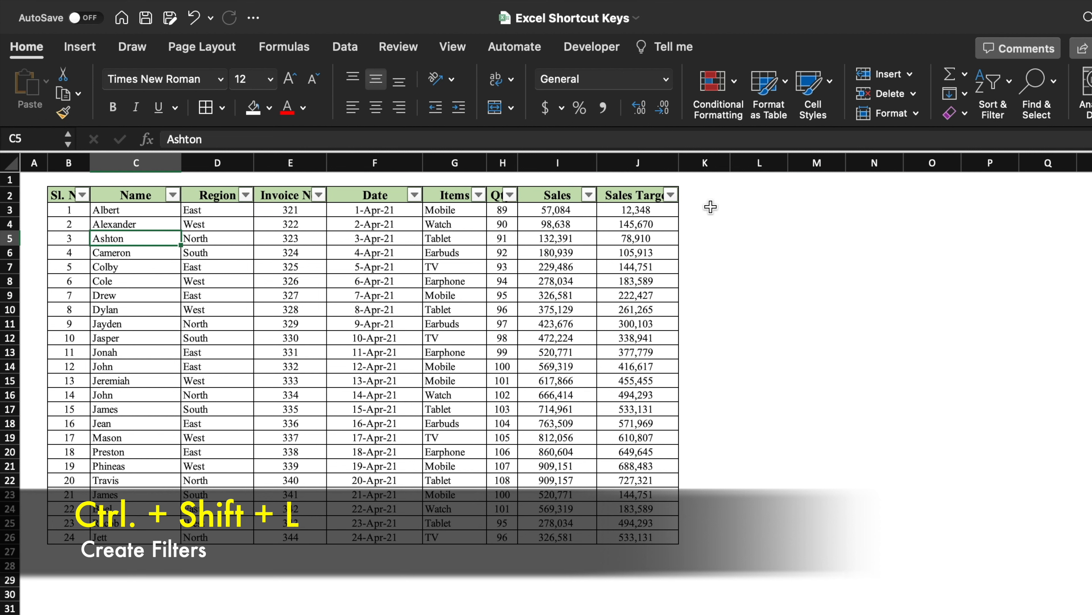
left_click(480, 194)
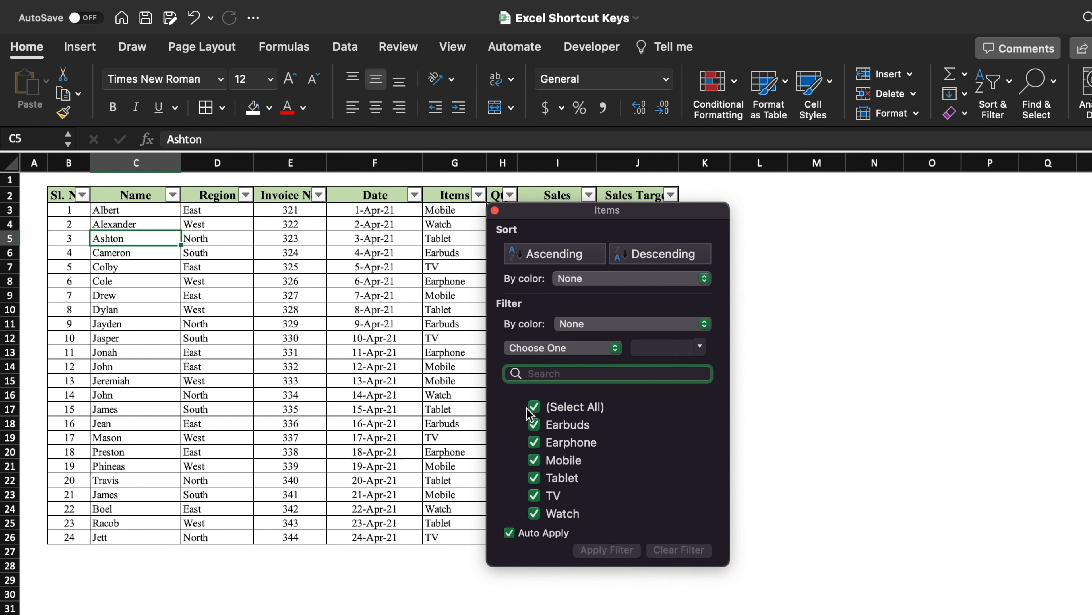
left_click(547, 295)
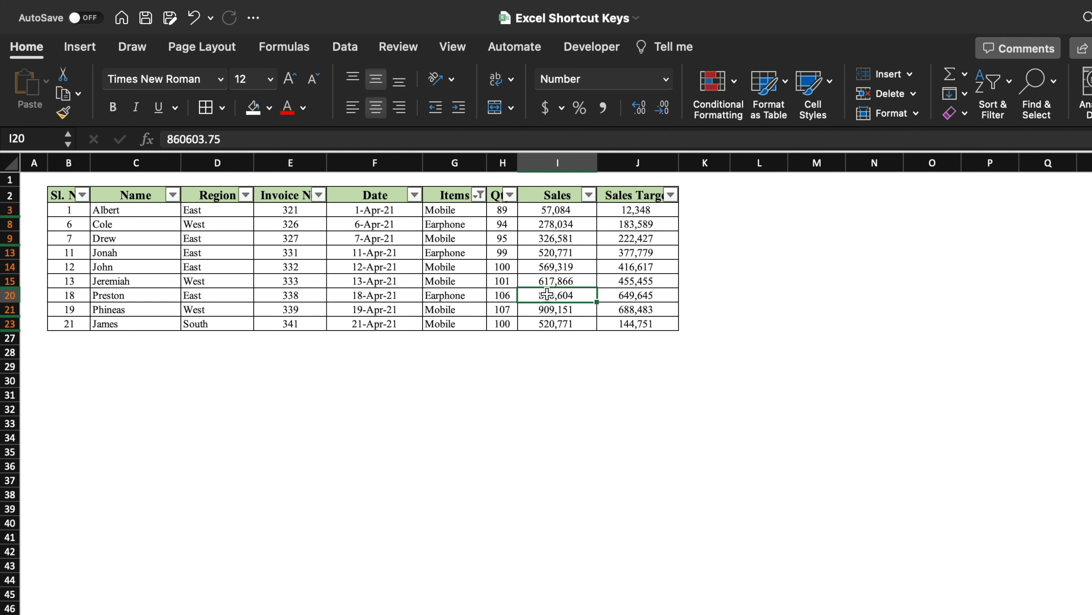
Step: Remove the filters from the sales table
left_click(700, 349)
left_click(579, 295)
key("ctrl+shift+l")
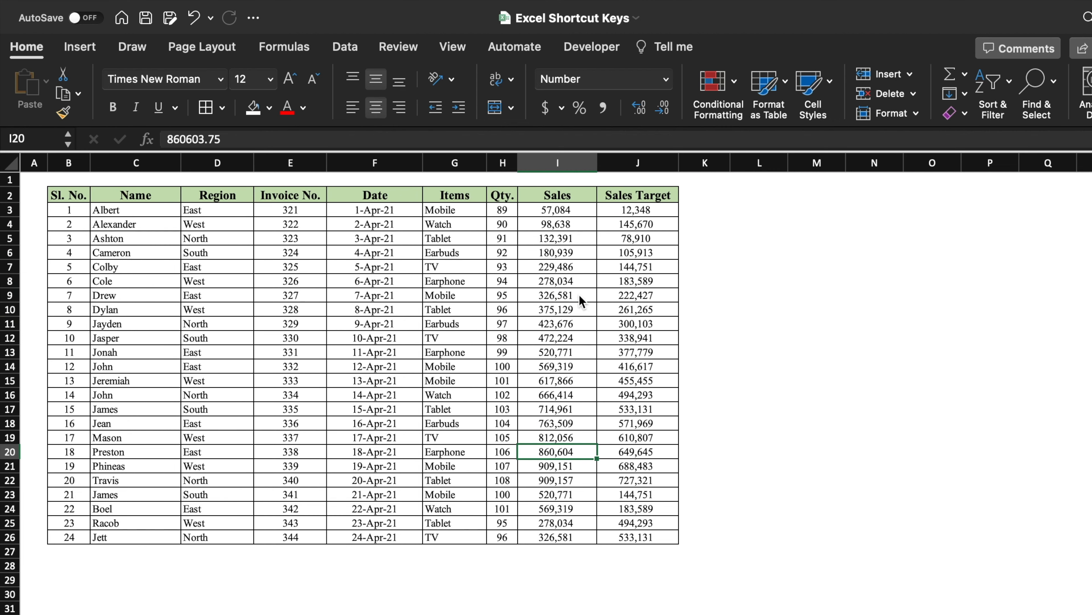
Step: Split the first full name into its title, first name and surname in the Initials, First Name and Surname columns
left_click(770, 295)
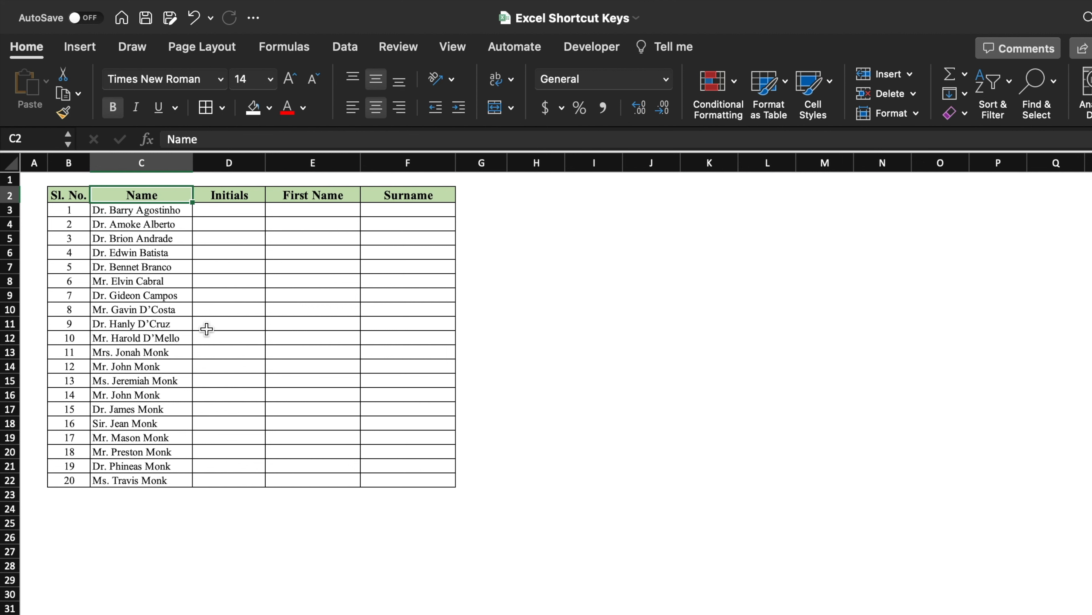
left_click(245, 209)
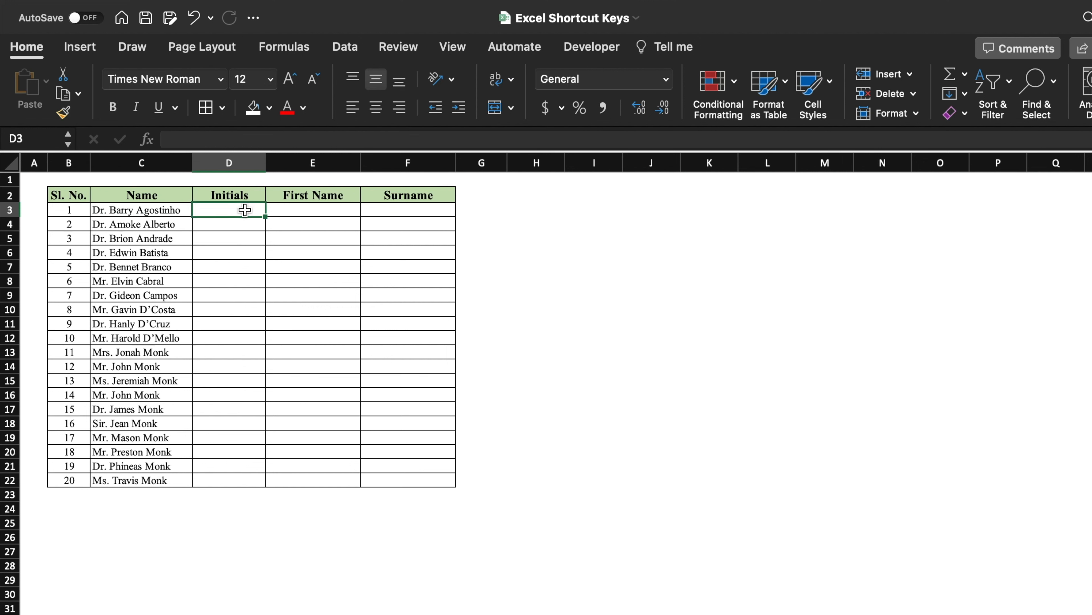
type("Dr.")
left_click(324, 211)
type("Barry")
left_click(413, 211)
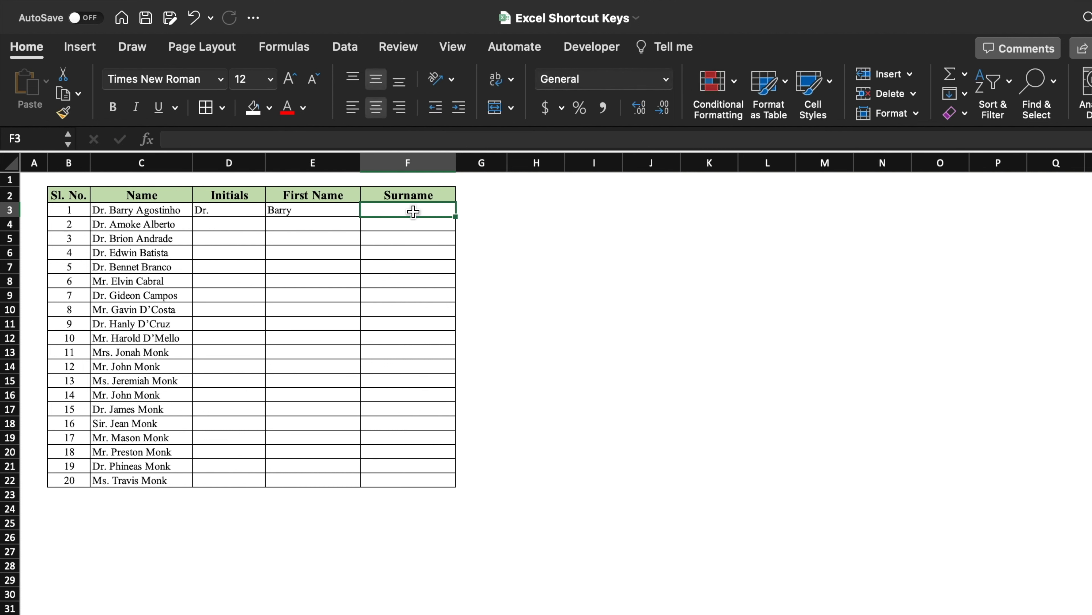
type("Agostinho")
Step: Flash Fill the Initials, First Name and Surname columns for the remaining rows
left_click(242, 225)
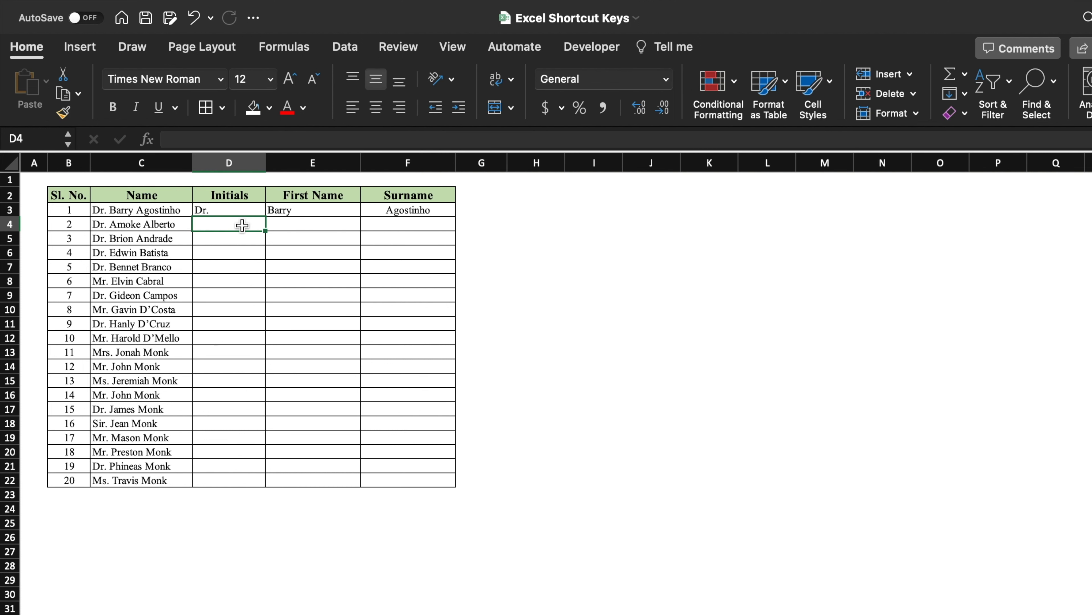
key("ctrl+e")
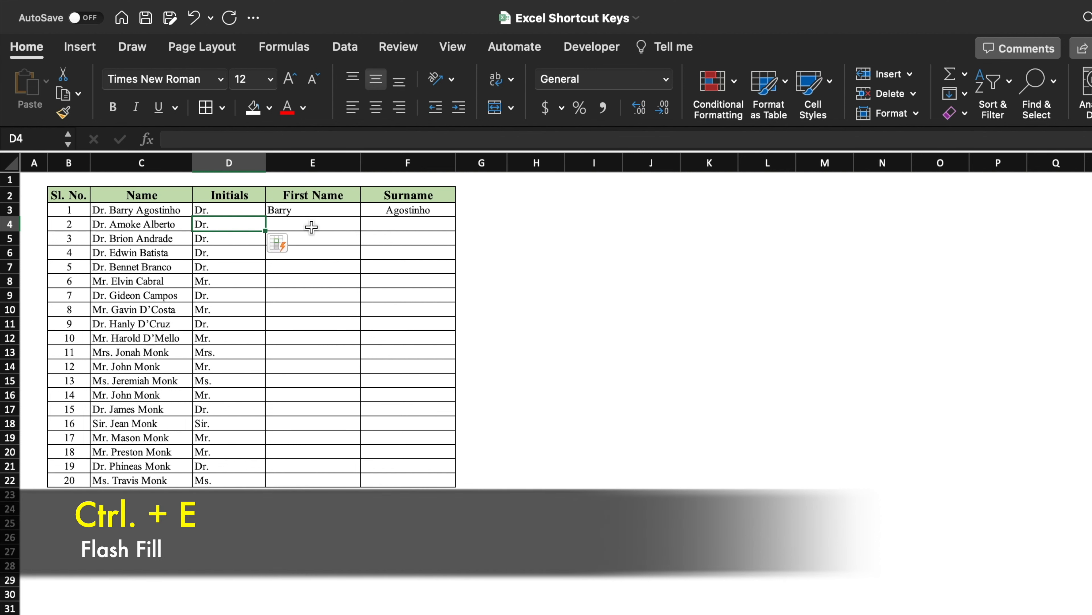
left_click(311, 223)
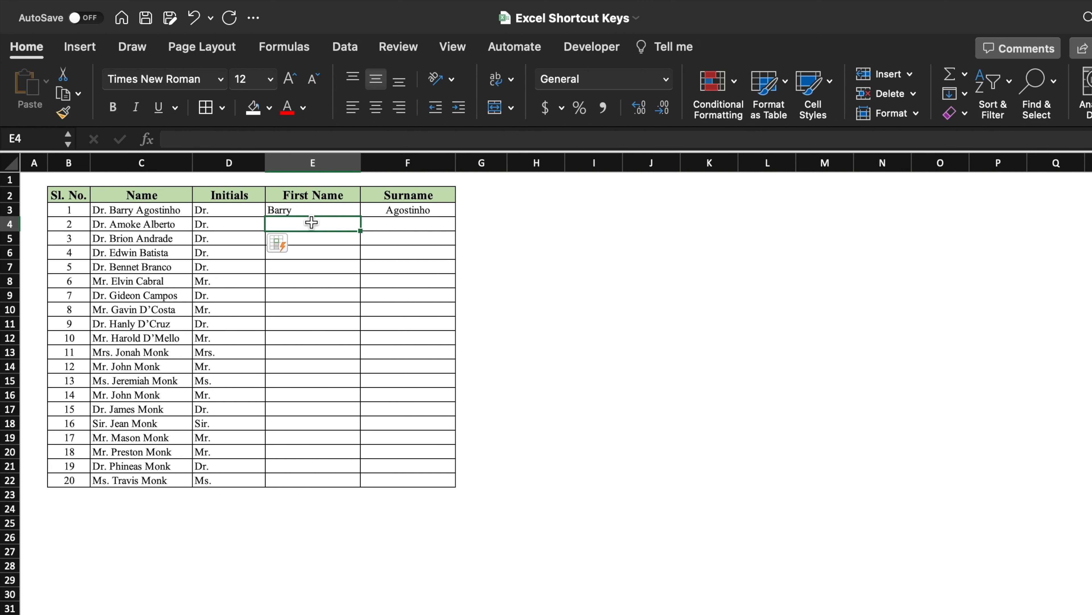
key("ctrl+e")
left_click(366, 224)
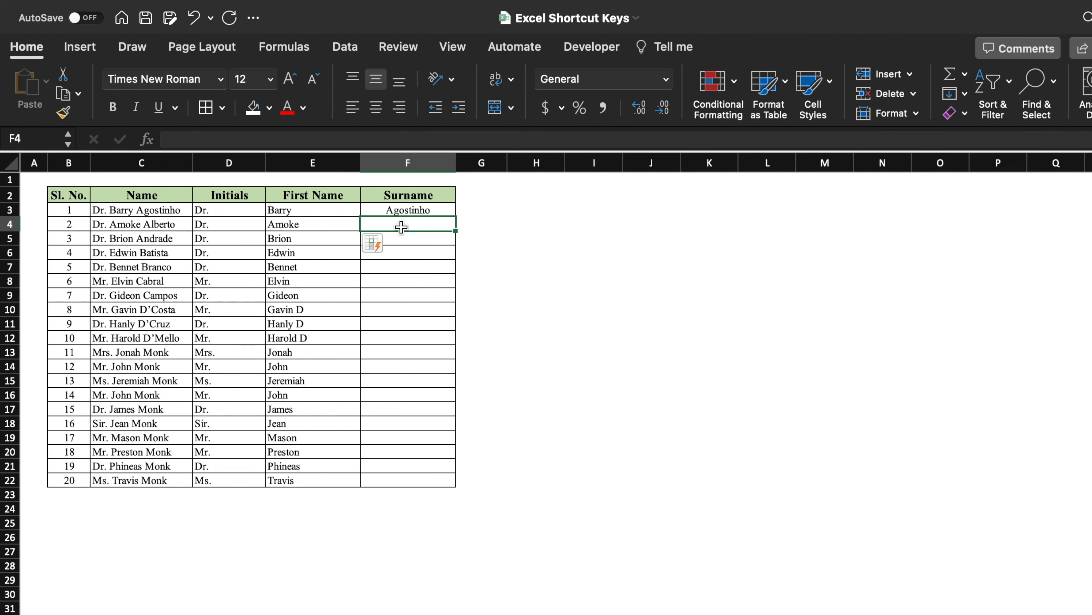
key("ctrl+e")
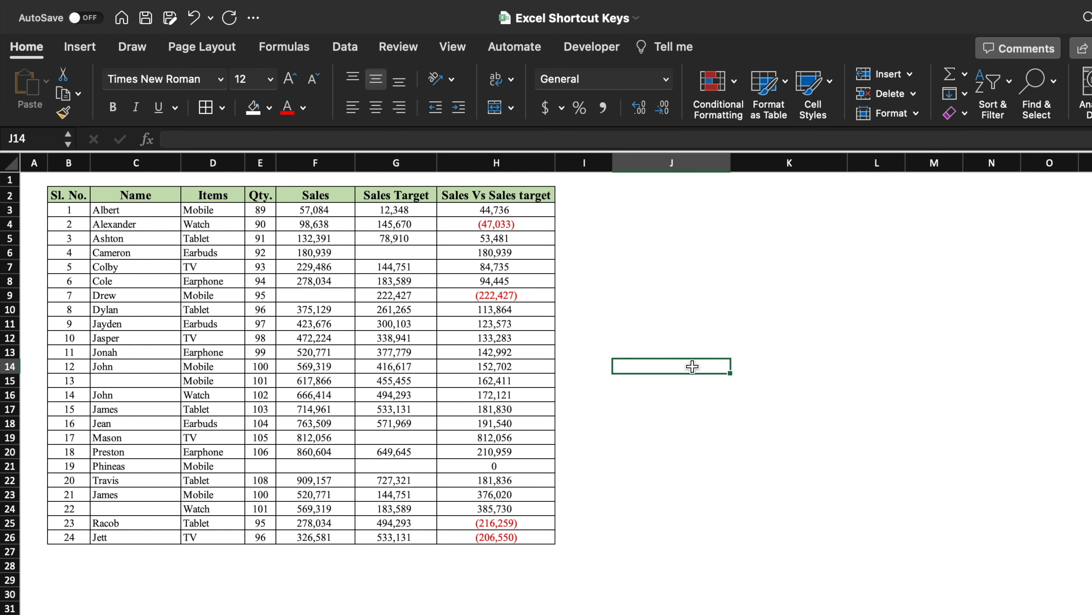
Step: Select the table B2:H26 and use Go To Special to select only its blank cells
left_click(177, 491)
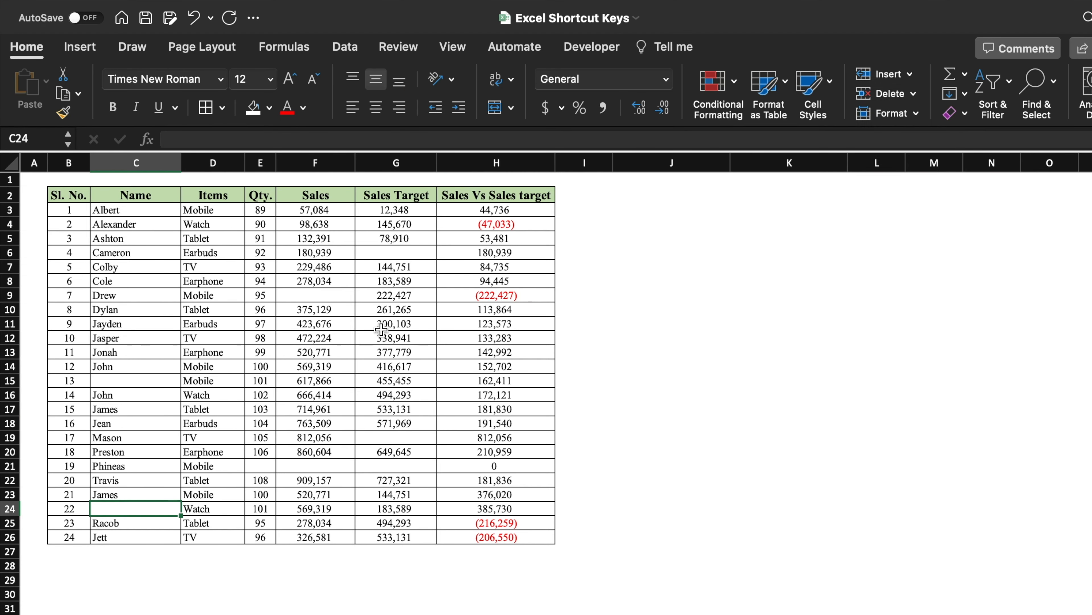
left_click(338, 294)
left_click(335, 476)
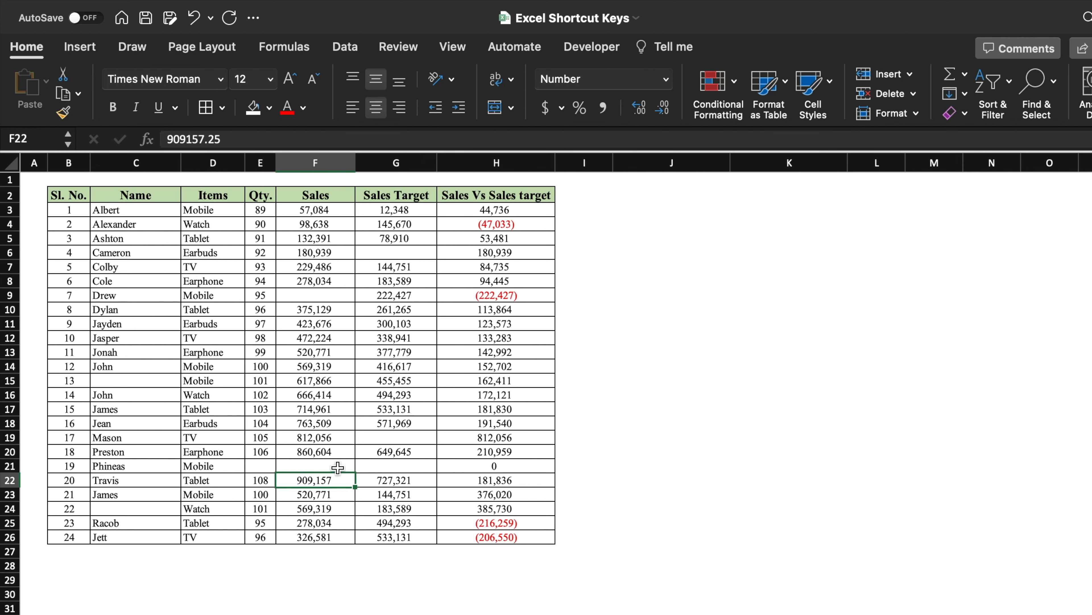
left_click(409, 435)
left_click(406, 249)
left_click_drag(68, 195, 517, 534)
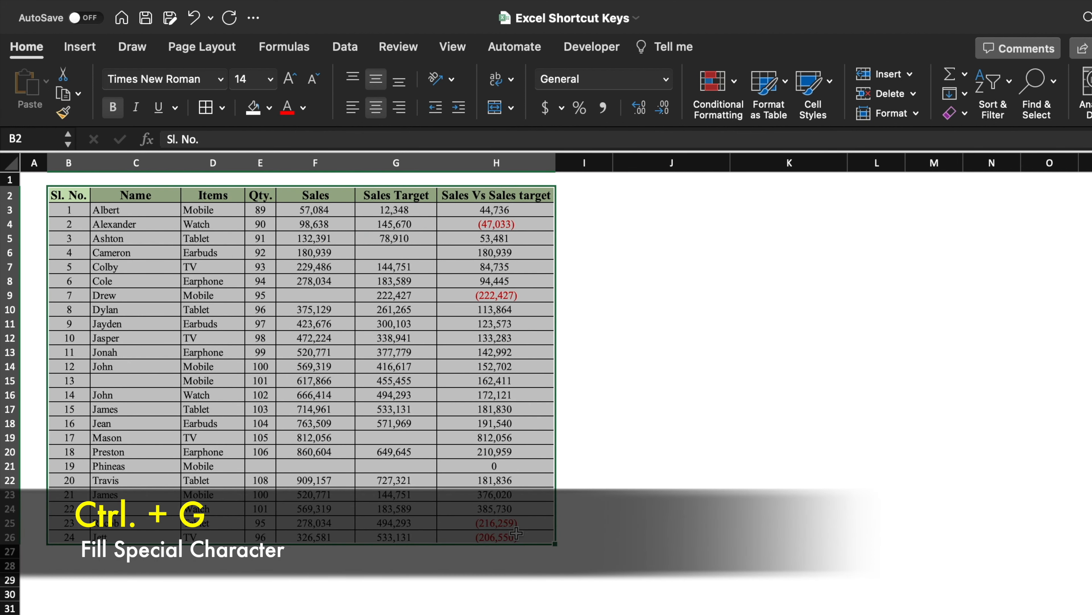
key("ctrl+g")
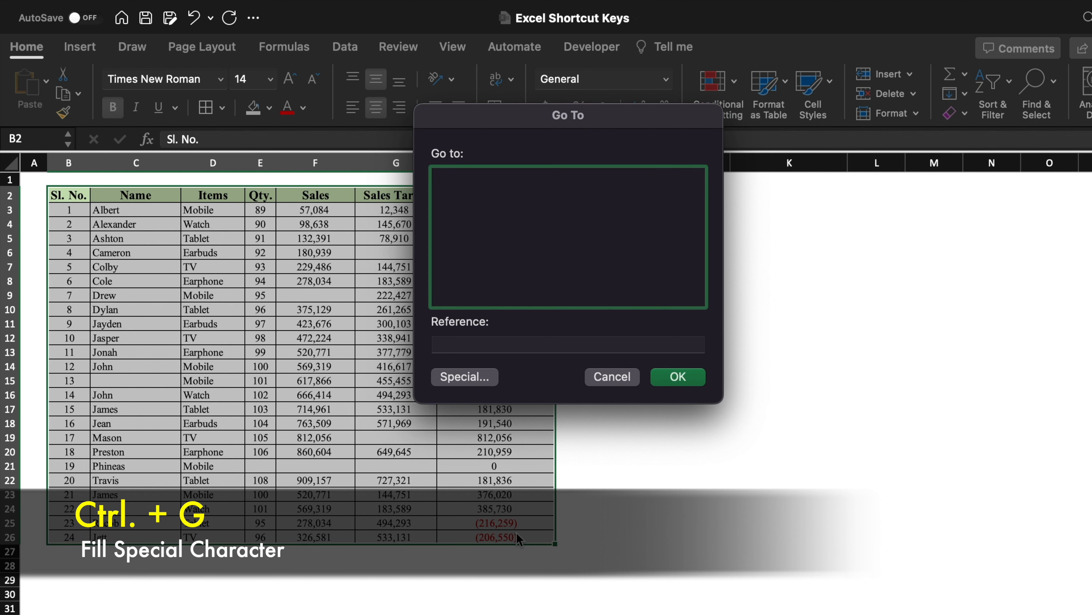
left_click(465, 377)
left_click(442, 221)
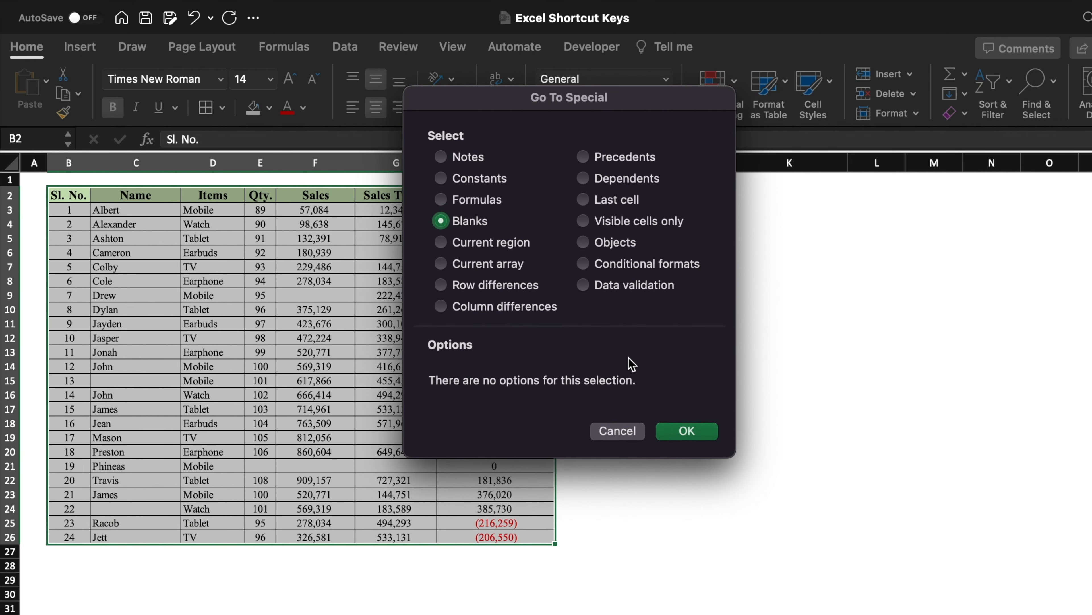
left_click(687, 431)
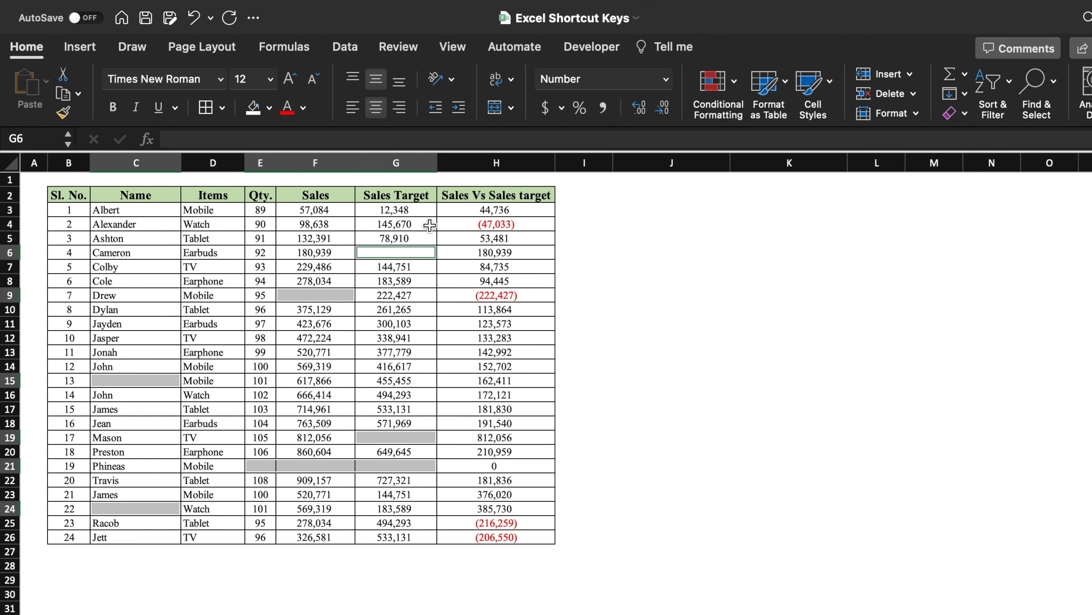
Step: Fill all the selected blank cells with Fill Up at once
left_click(352, 140)
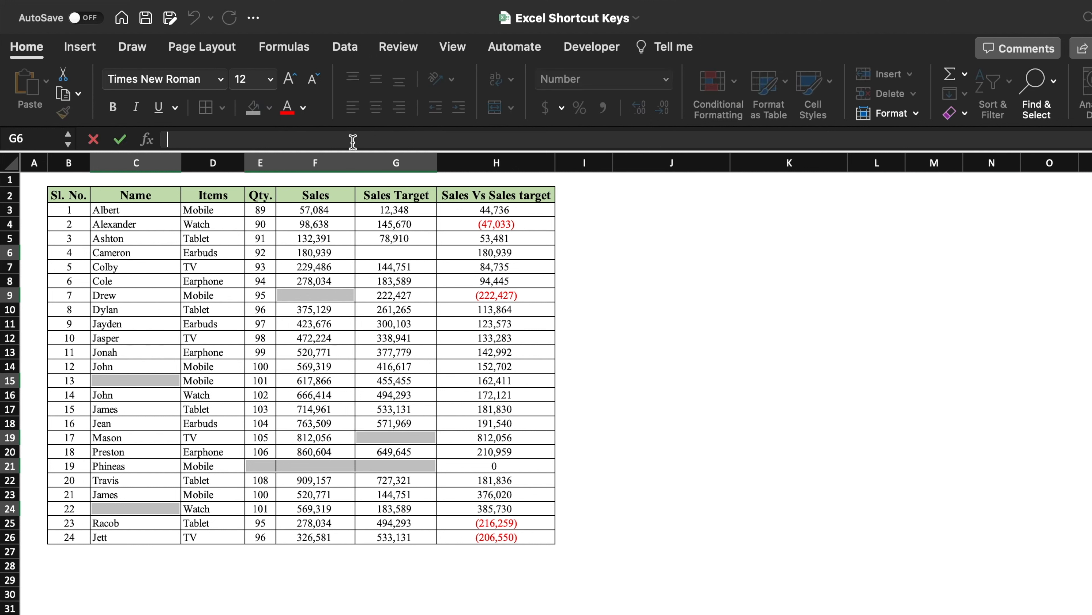
type("Fill Up")
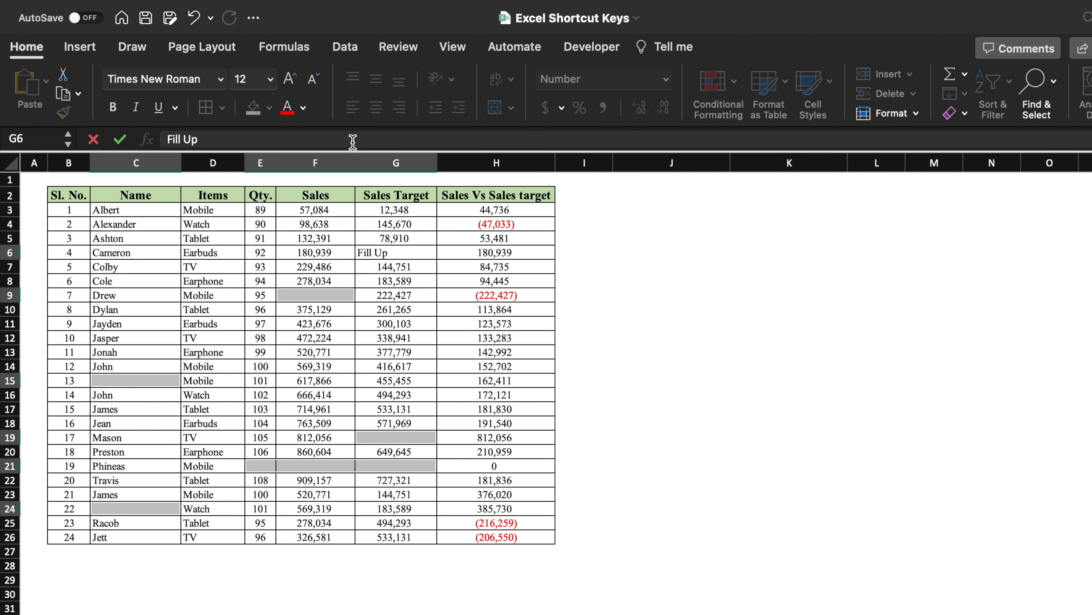
key("ctrl+Return")
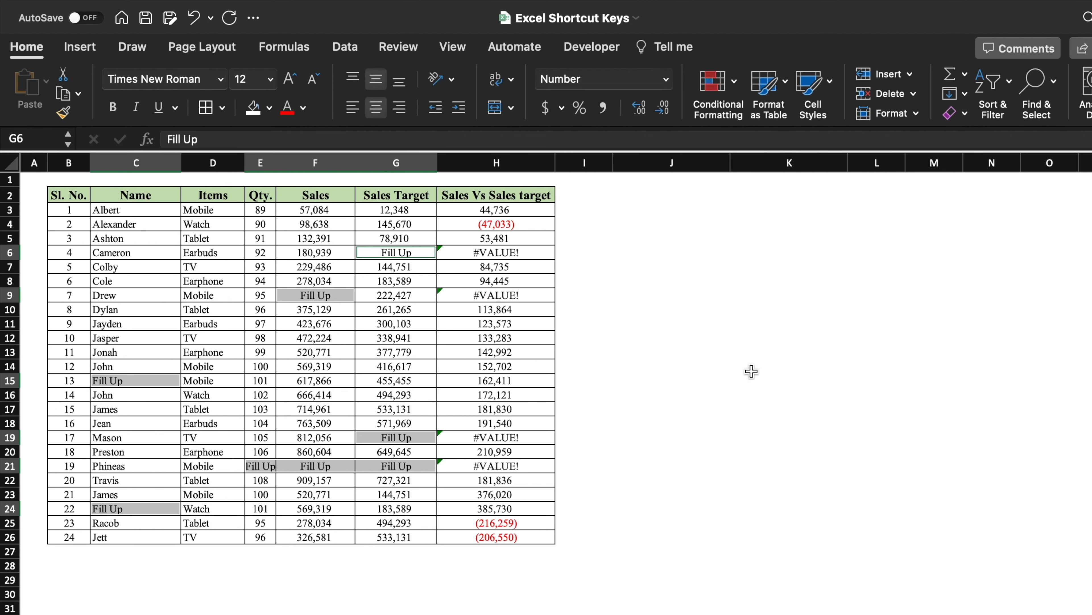
left_click(748, 380)
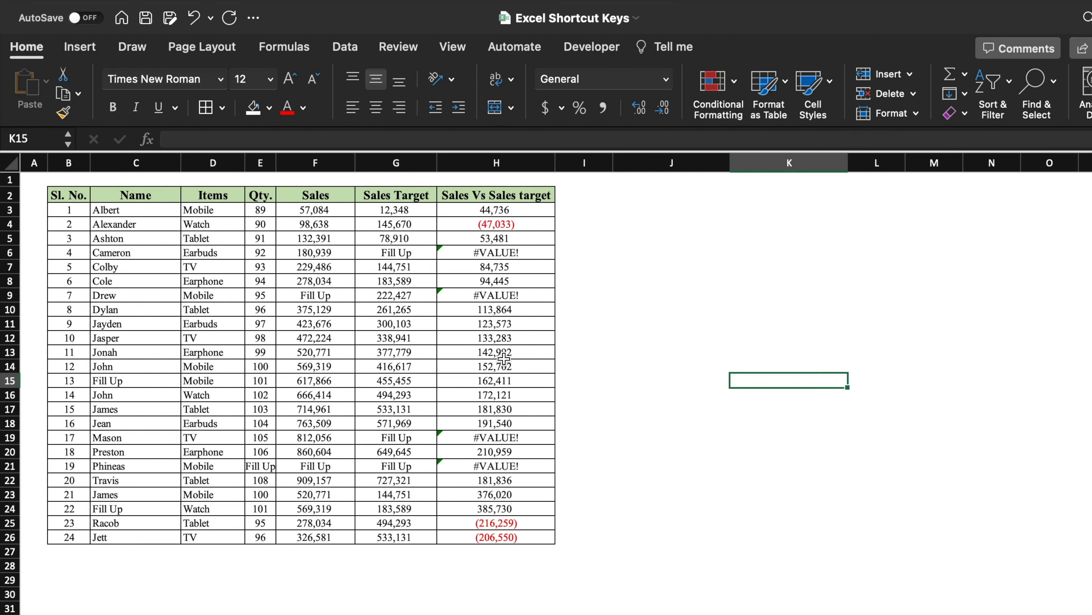
Step: Select the table B2:H26 and highlight cells equal to "Fill Up" with Light Red Fill with Dark Red Text
left_click_drag(69, 195, 515, 533)
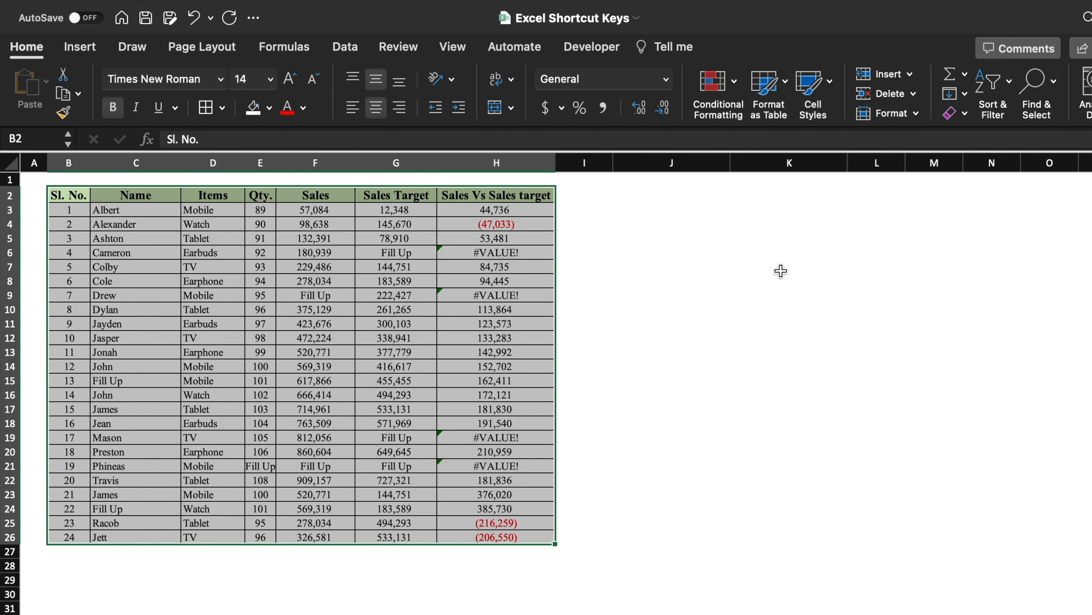
left_click(731, 86)
mouse_move(836, 111)
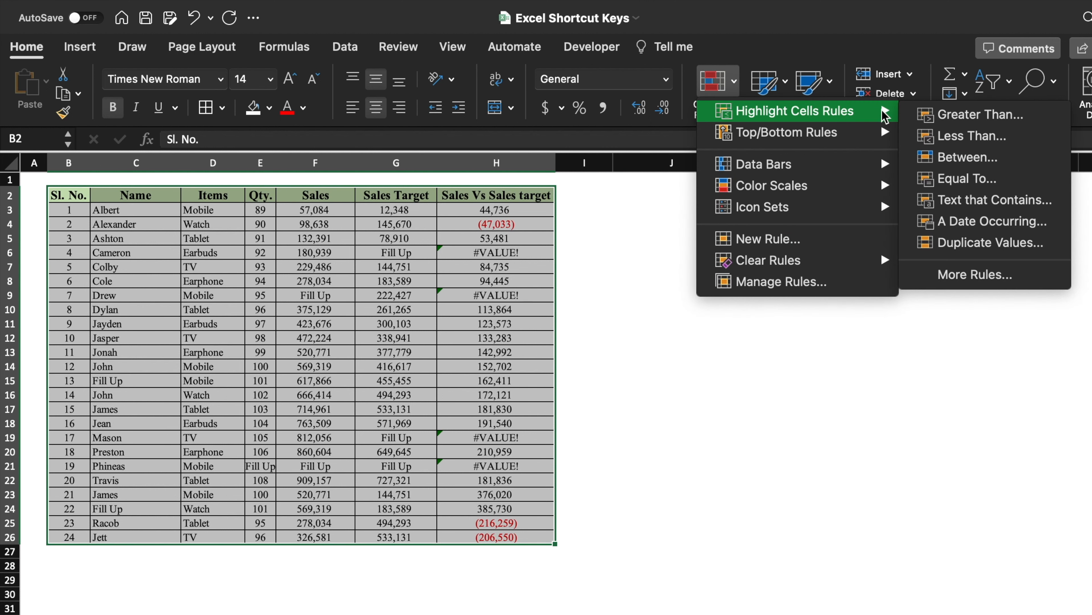
left_click(982, 178)
left_click(680, 247)
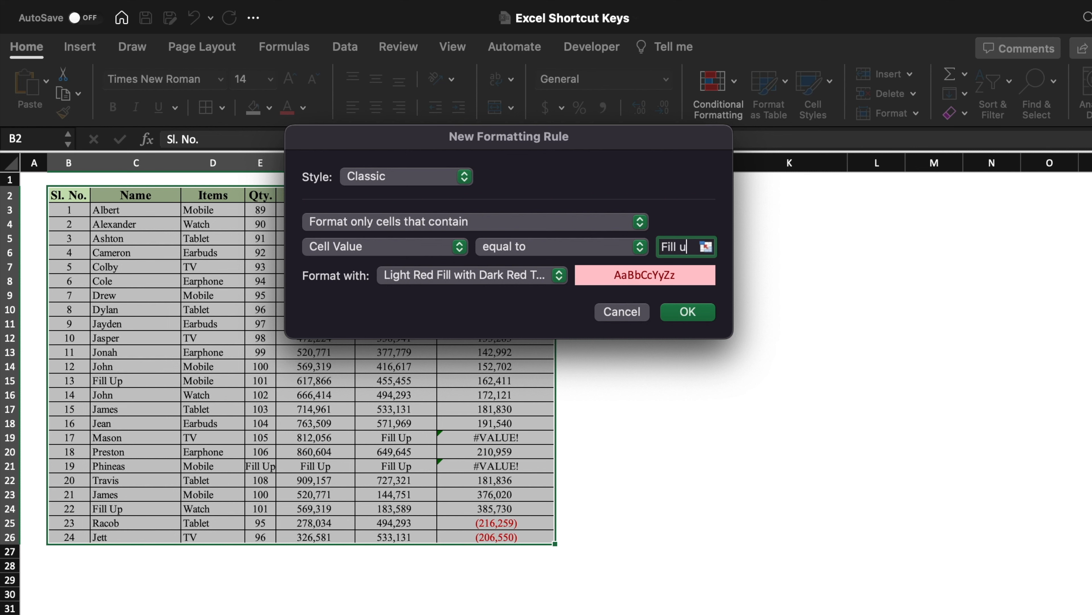
left_click(692, 313)
left_click(758, 337)
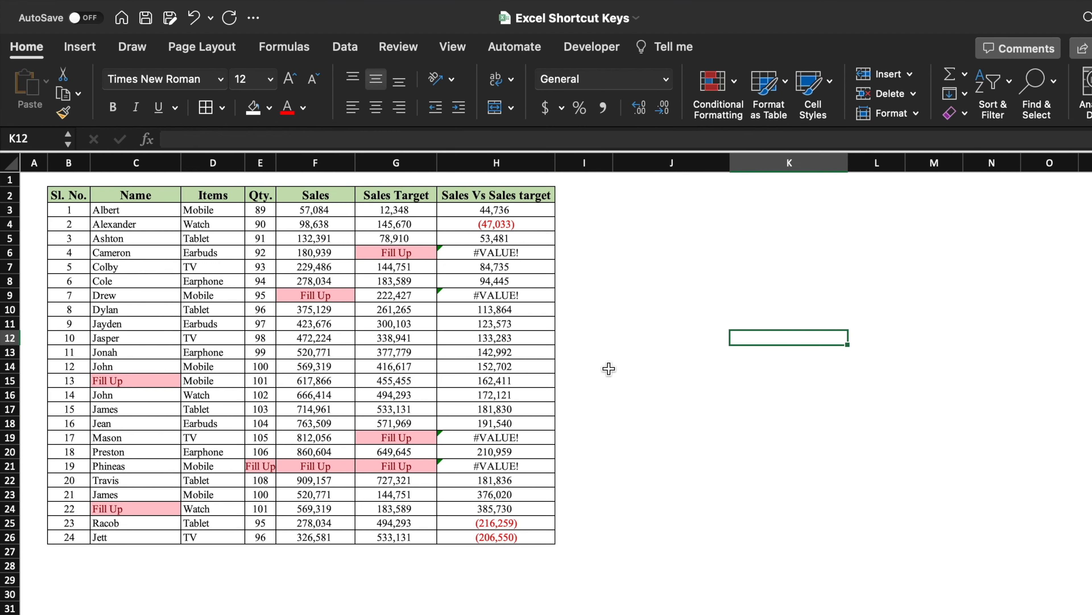
left_click(574, 306)
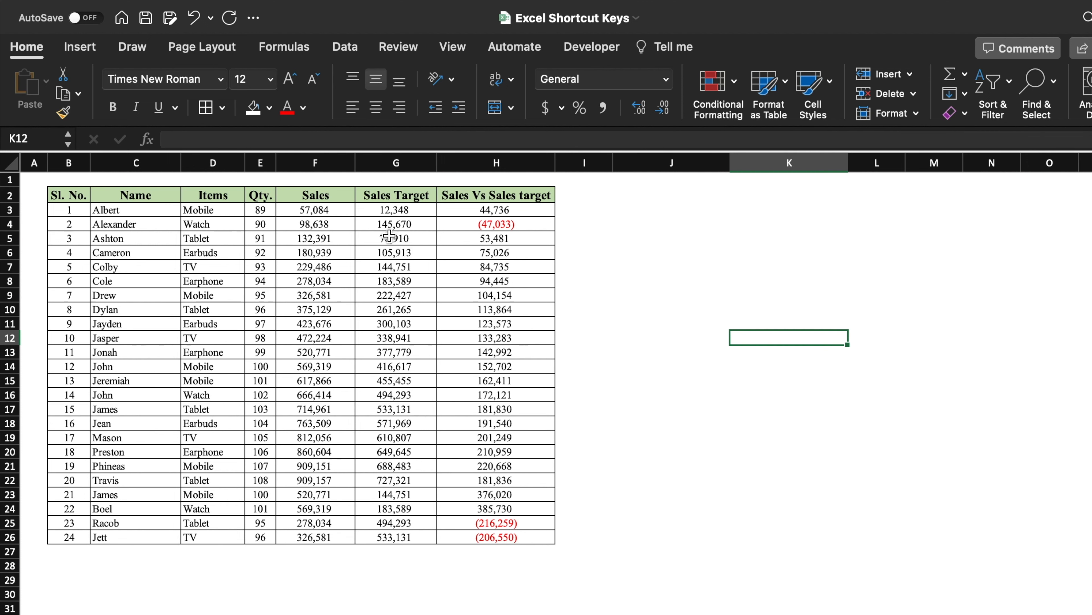
Step: Apply the custom number format "Rs." # to the Sales values F3:F26
key("Up")
key("Left")
left_click(330, 209)
left_click_drag(330, 209, 326, 534)
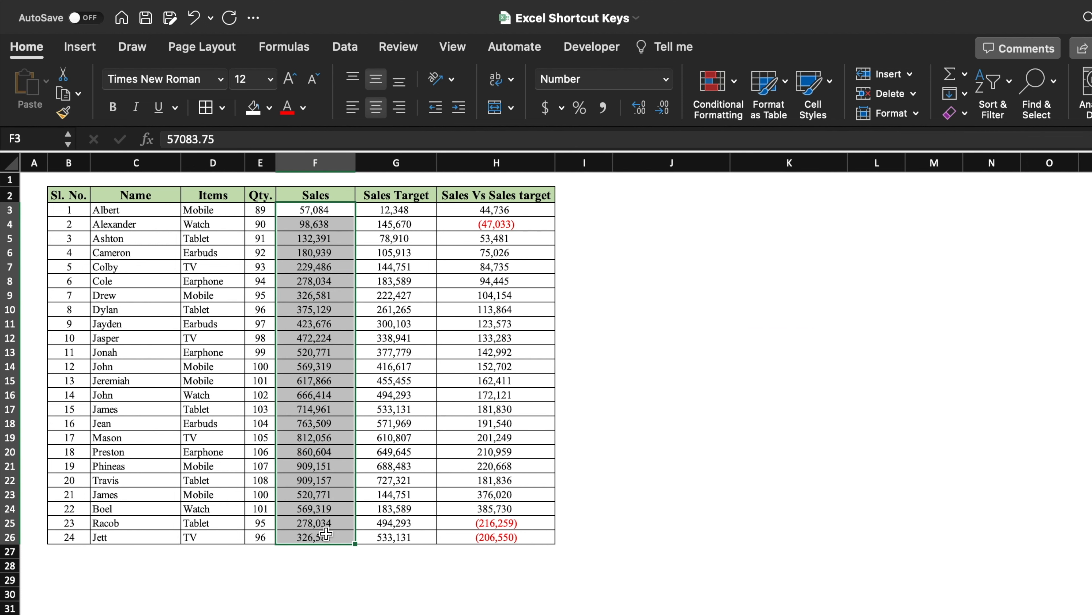
key("ctrl+1")
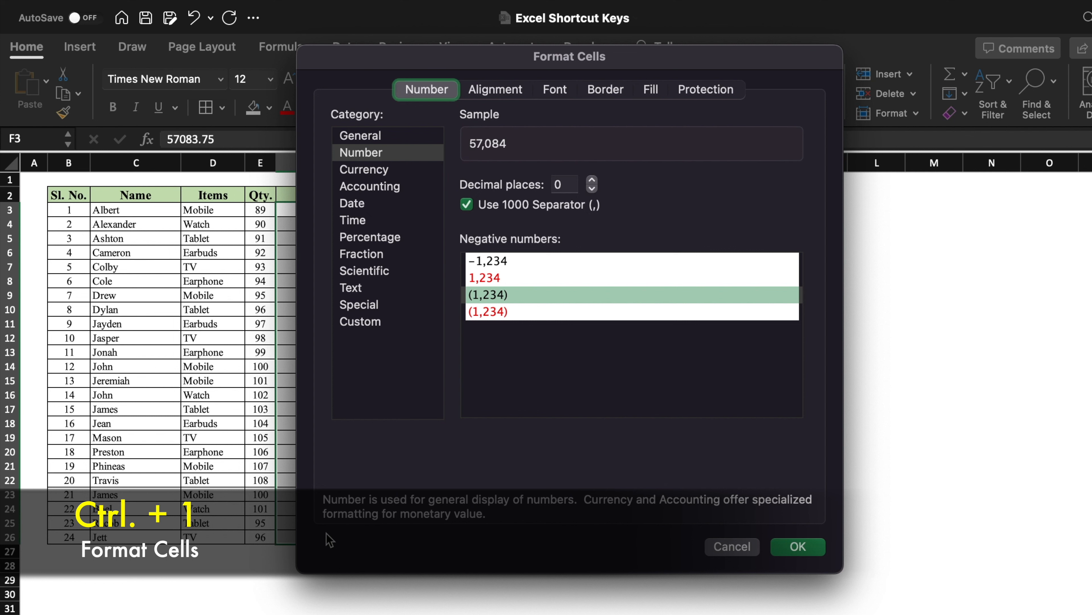
left_click(361, 321)
triple_click(614, 210)
type("\"")
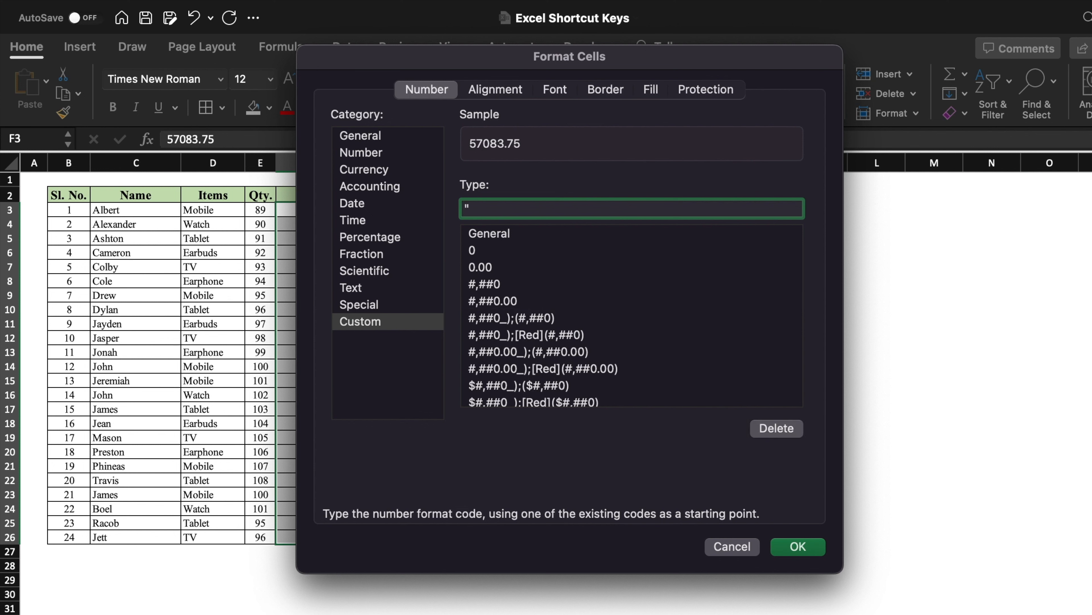
type("Rs.\" #")
left_click(798, 547)
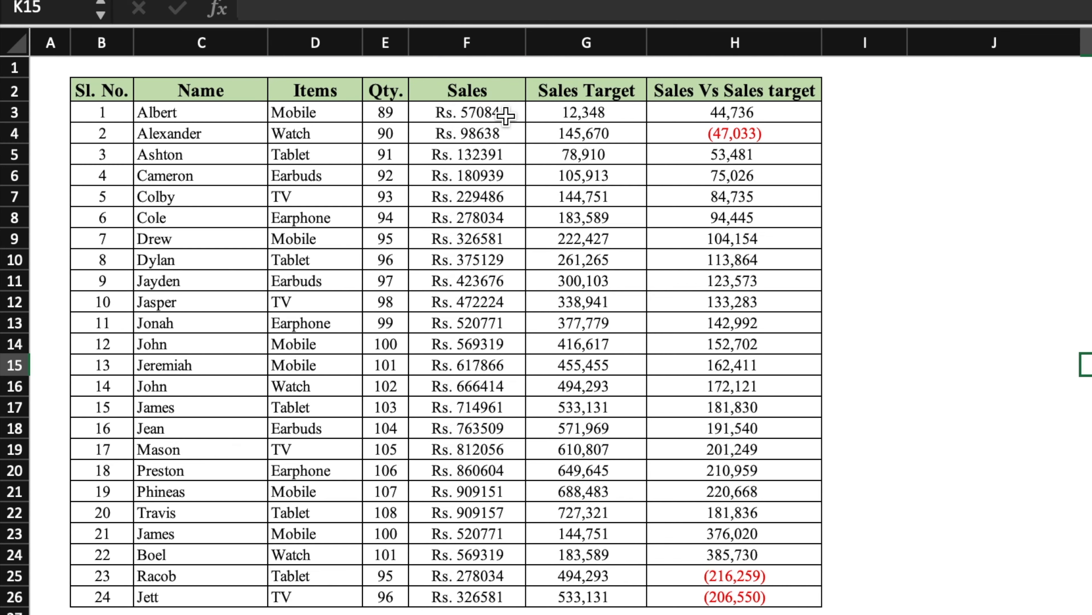
Step: Apply the custom number format # "Rs." to the Sales Target values G3:G26
left_click(1052, 232)
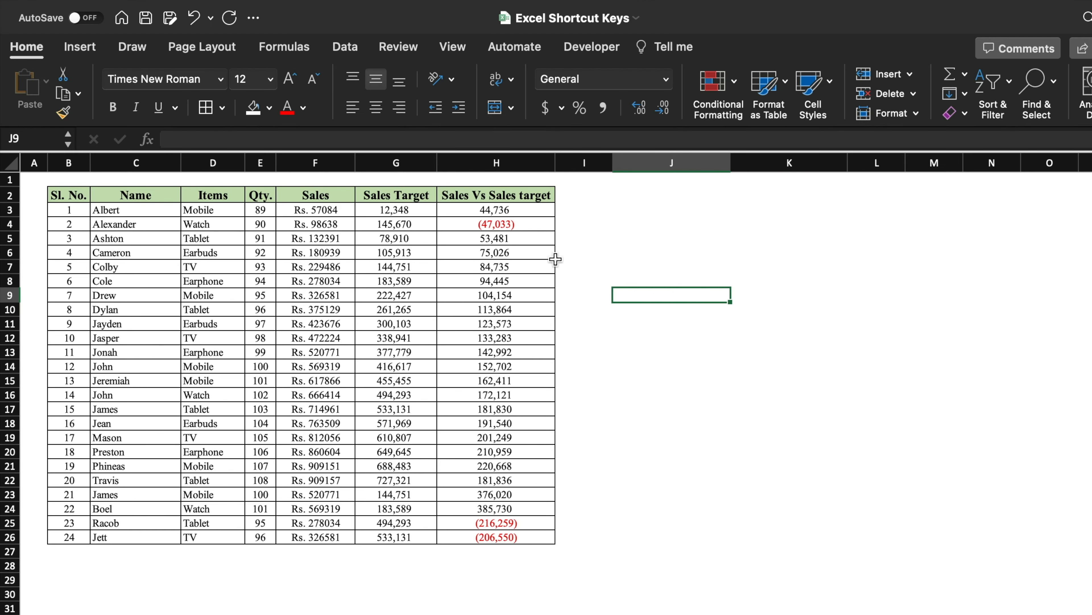
left_click_drag(412, 211, 403, 534)
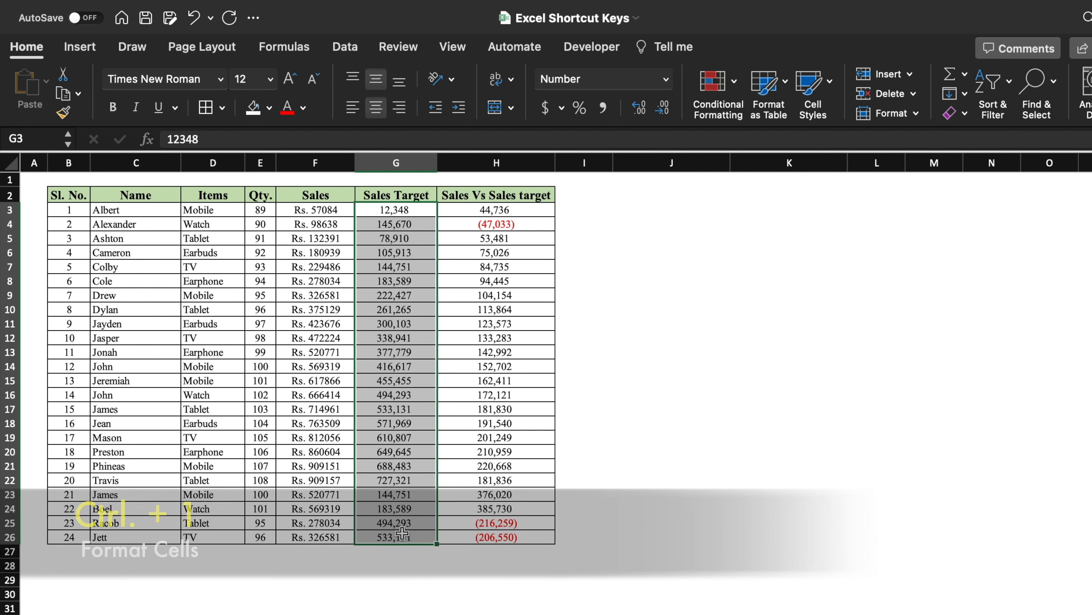
key("ctrl+1")
left_click(368, 323)
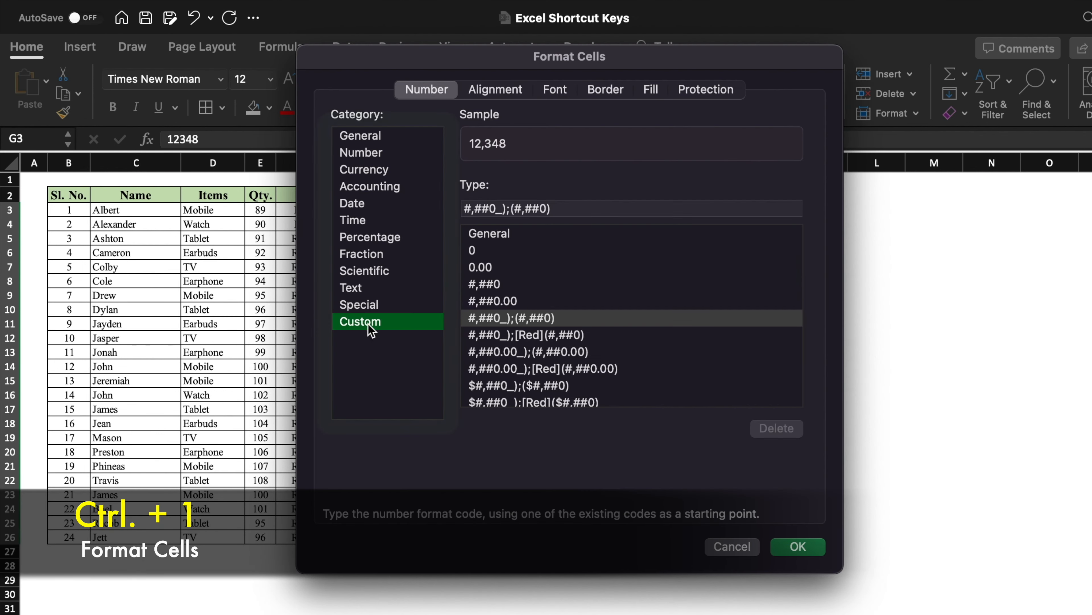
left_click_drag(644, 211, 429, 208)
key("BackSpace")
type("# \"Rs.")
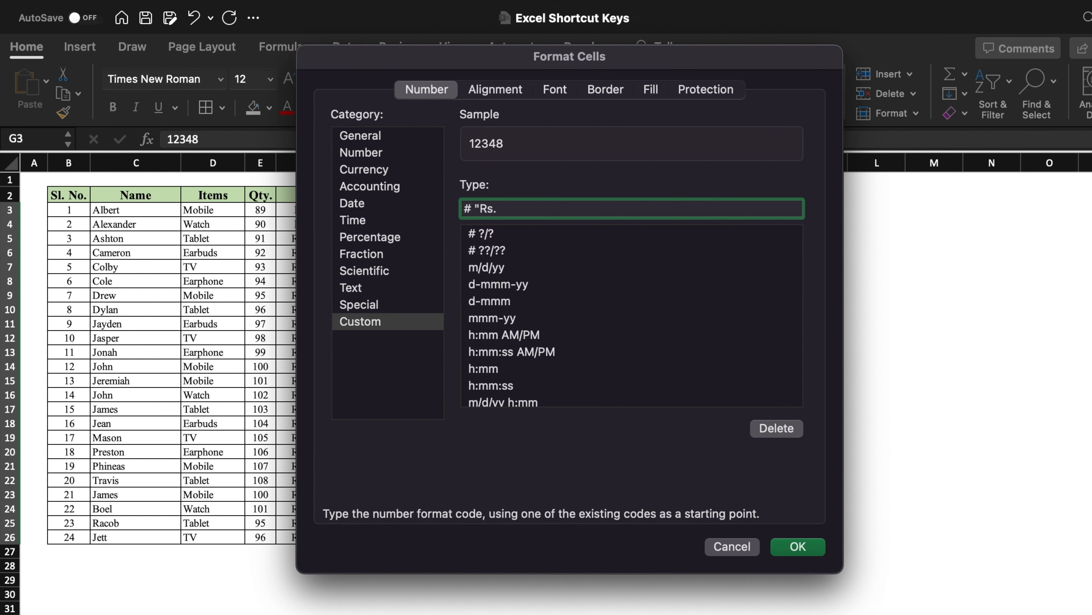
left_click(798, 546)
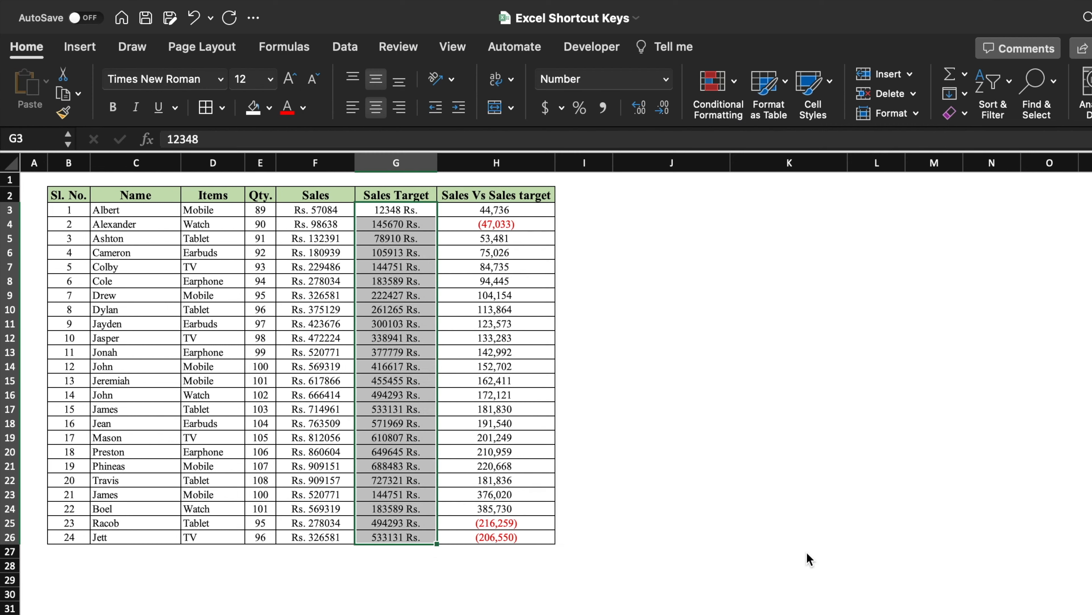
Step: On the next sheet, convert the data range B2:J26 into a table with headers
left_click(671, 83)
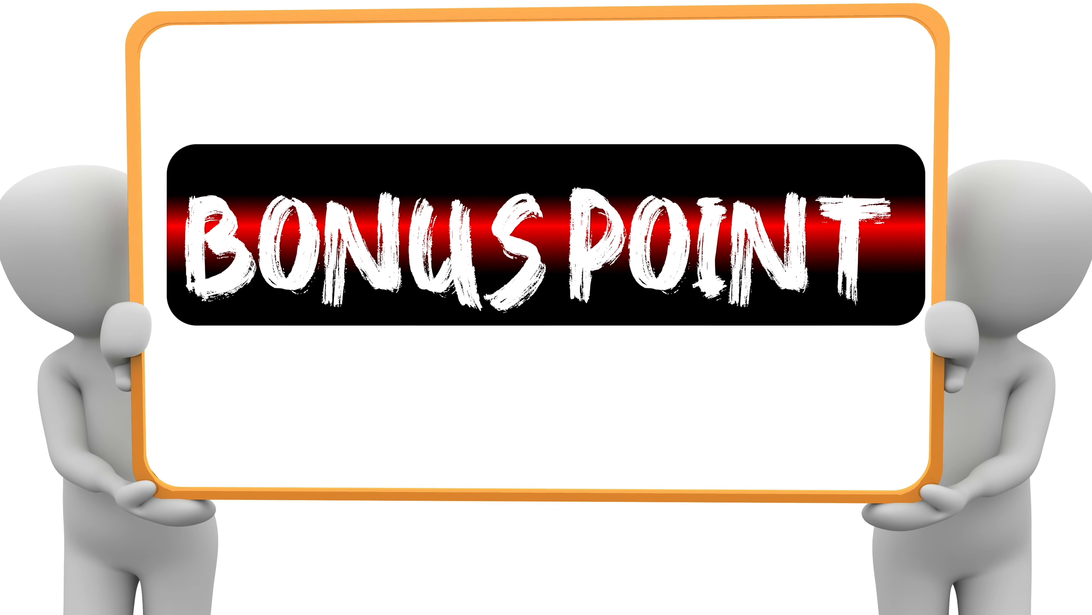
left_click(219, 241)
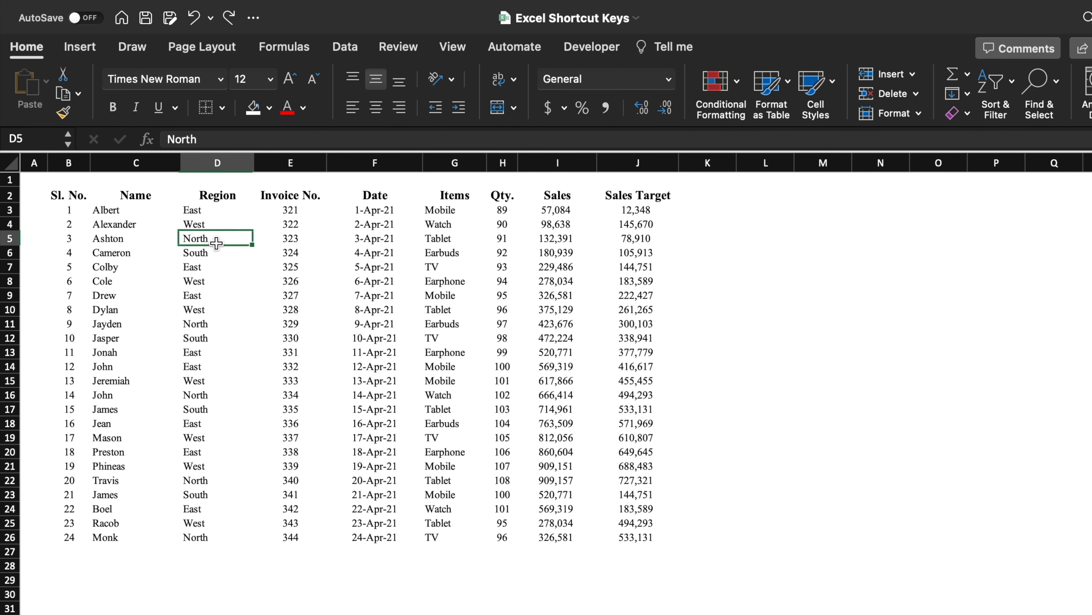
left_click(122, 224)
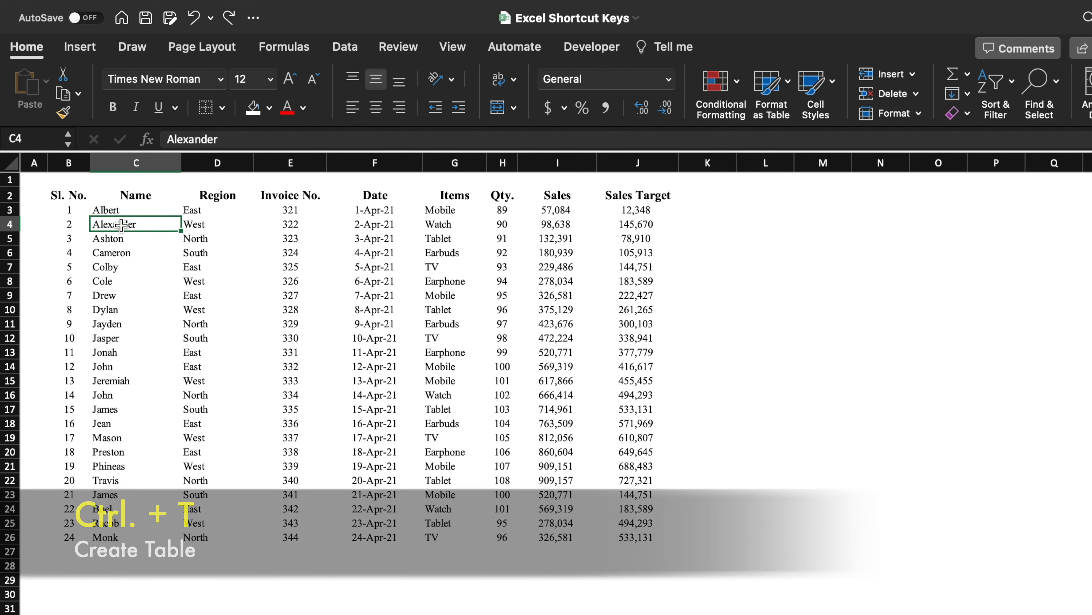
key("ctrl+t")
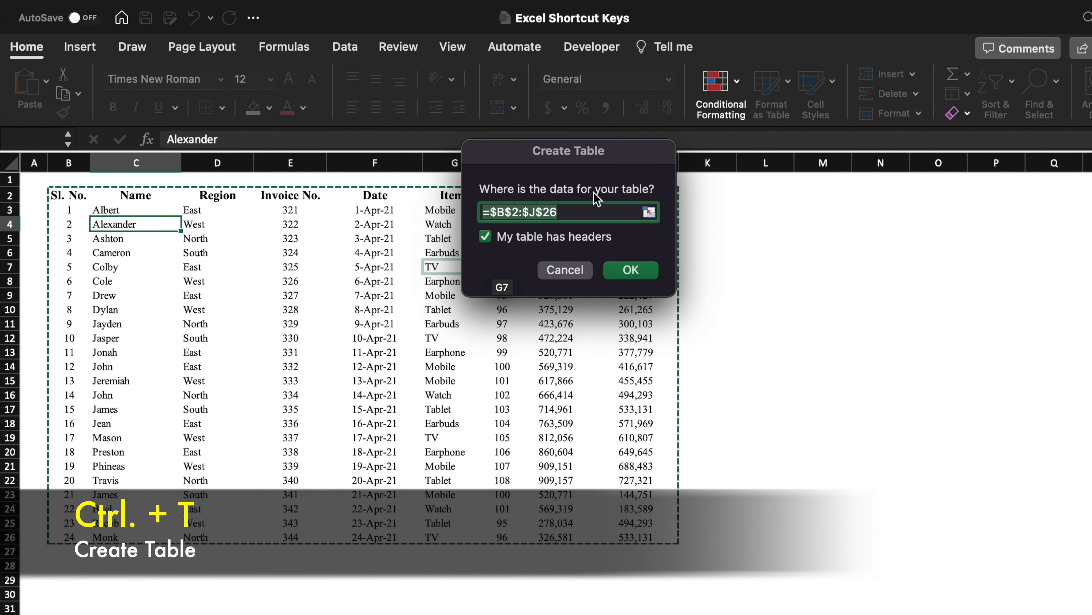
left_click(639, 270)
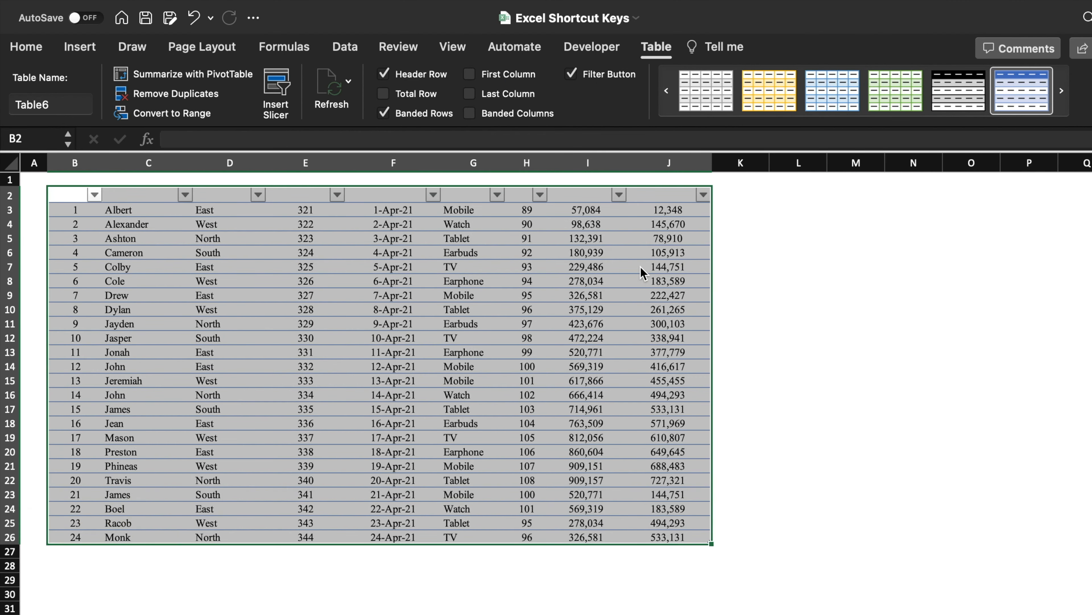
Step: Apply the gold table style and toggle the table's filter buttons off and back on
left_click(770, 87)
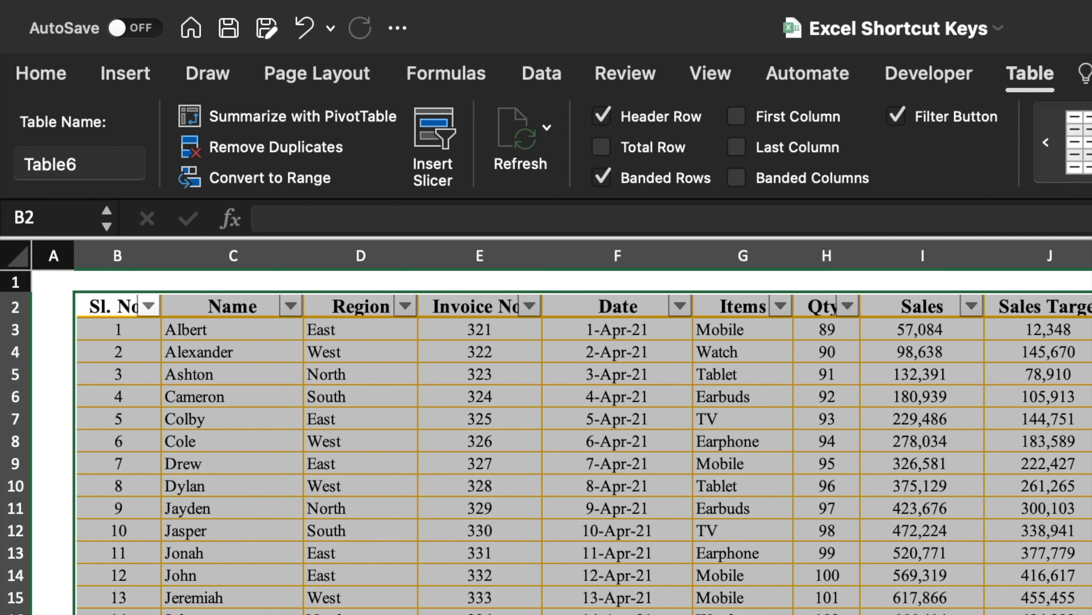
left_click(899, 118)
left_click(899, 119)
Step: Toggle the table's header row off and back on, then turn on the total row
left_click(604, 117)
left_click(603, 116)
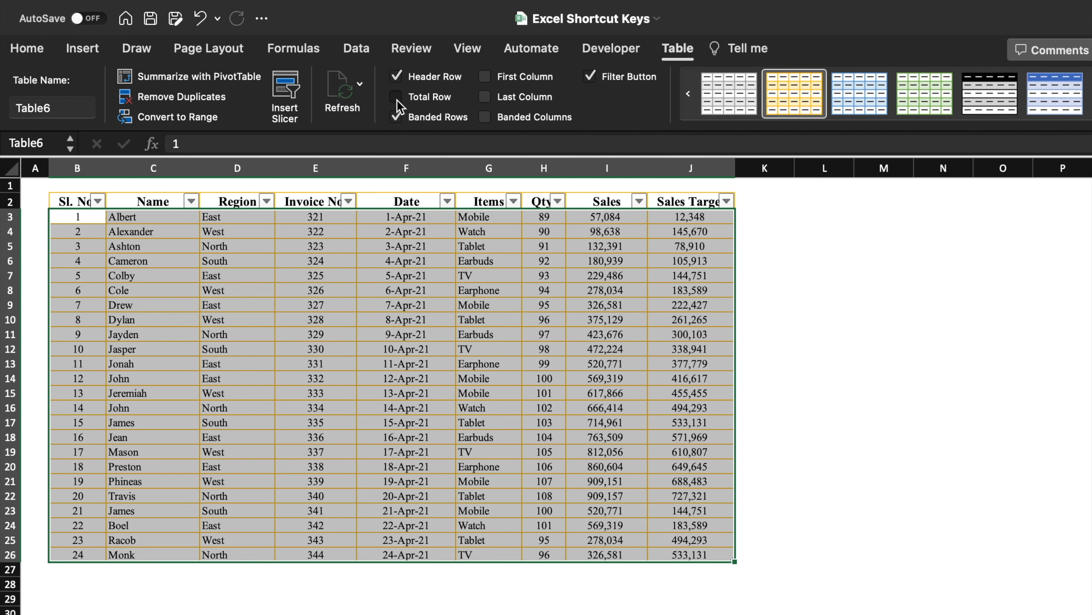
left_click(396, 98)
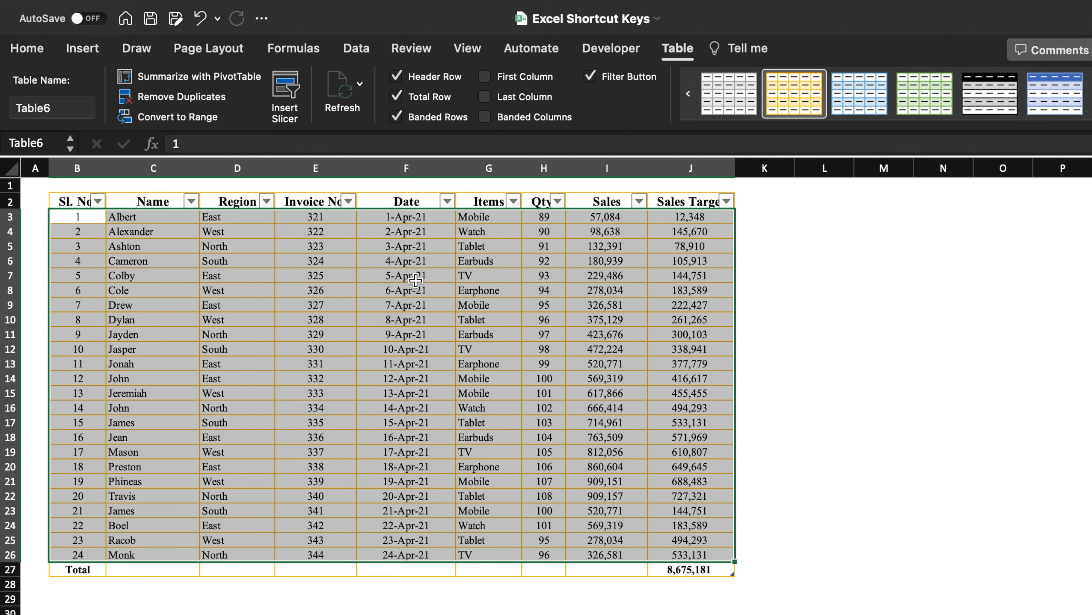